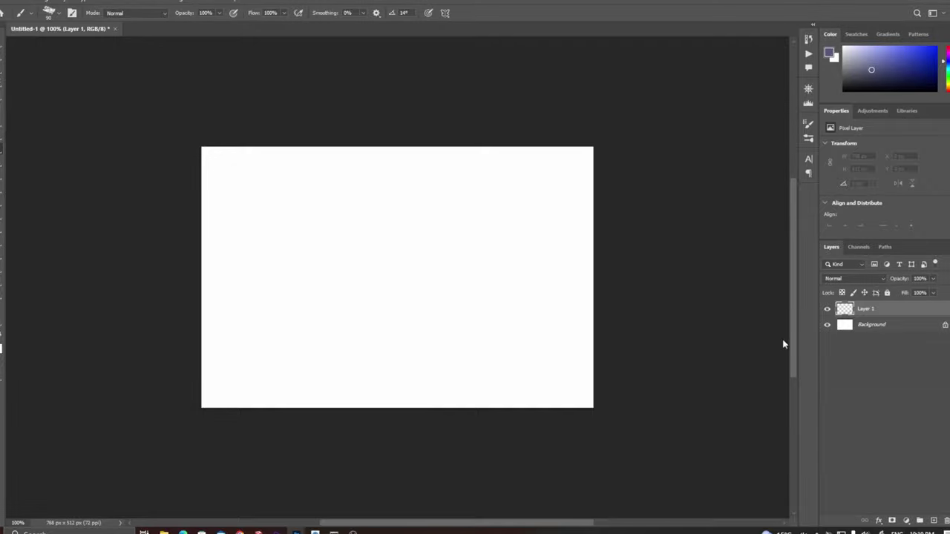
Paint a purple-grey base, then dark black clouds on a new layer
mouse_move(782, 343)
left_mouse_down()
mouse_move(254, 156)
mouse_move(467, 413)
mouse_move(186, 165)
mouse_move(570, 218)
mouse_move(610, 328)
mouse_move(250, 286)
left_mouse_up()
key("ctrl+shift+alt+n")
key("d")
mouse_move(227, 319)
left_mouse_down()
mouse_move(193, 393)
mouse_move(223, 329)
mouse_move(259, 386)
mouse_move(208, 276)
mouse_move(224, 243)
mouse_move(206, 214)
mouse_move(212, 335)
mouse_move(258, 174)
mouse_move(275, 155)
mouse_move(227, 193)
mouse_move(329, 220)
mouse_move(287, 206)
mouse_move(269, 311)
mouse_move(346, 346)
mouse_move(363, 366)
mouse_move(451, 321)
mouse_move(413, 318)
mouse_move(416, 307)
left_mouse_up()
mouse_move(534, 325)
left_mouse_down()
mouse_move(579, 314)
mouse_move(594, 292)
mouse_move(572, 191)
mouse_move(524, 203)
left_mouse_up()
Paint a large white full moon at the top on a new layer
key("ctrl+shift+alt+n")
key("x")
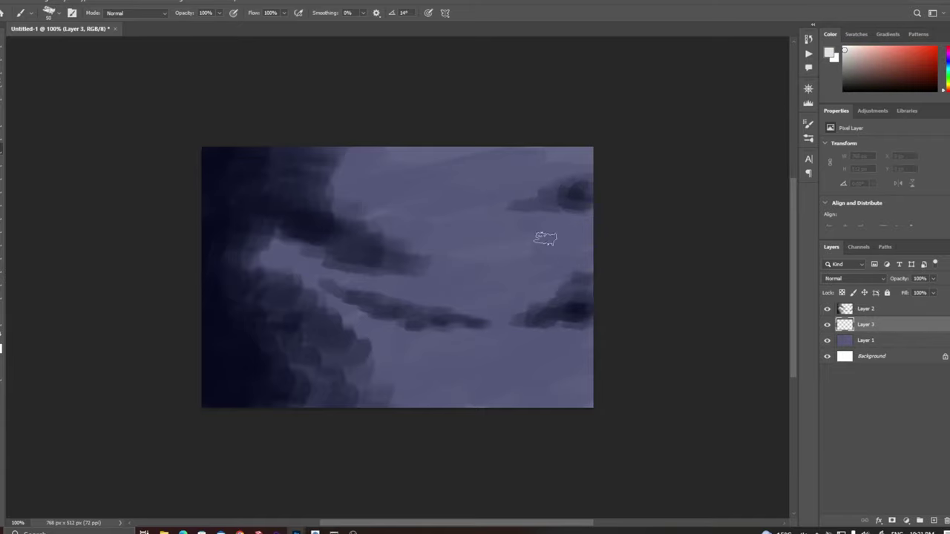
mouse_move(460, 222)
left_mouse_down()
mouse_move(408, 155)
mouse_move(400, 193)
mouse_move(531, 156)
mouse_move(543, 179)
mouse_move(475, 244)
mouse_move(415, 152)
mouse_move(401, 207)
mouse_move(464, 265)
mouse_move(531, 245)
mouse_move(445, 171)
mouse_move(408, 253)
mouse_move(510, 252)
mouse_move(553, 186)
mouse_move(386, 223)
left_mouse_up()
Extend the moon and shade it with warm grey strokes
left_click(415, 174, "alt")
left_click_drag(404, 167, 430, 230)
mouse_move(416, 223)
left_mouse_down()
mouse_move(464, 171)
mouse_move(428, 178)
mouse_move(519, 222)
left_mouse_up()
left_click_drag(512, 186, 546, 245)
Paint a lavender stroke across the middle cloud on a new Overlay layer
key("alt+bracketright")
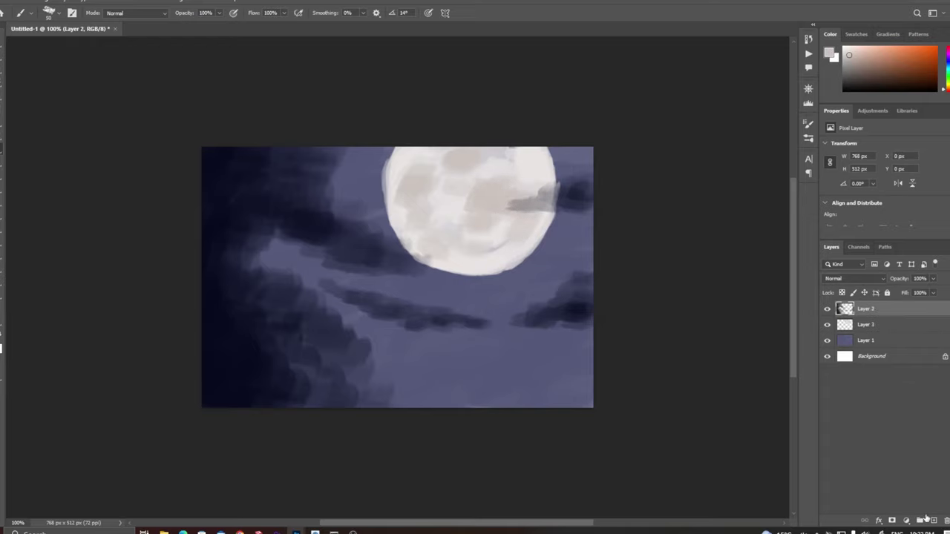
left_click(920, 520)
left_click(416, 307, "alt")
mouse_move(409, 319)
left_mouse_down()
mouse_move(323, 280)
mouse_move(439, 312)
left_mouse_up()
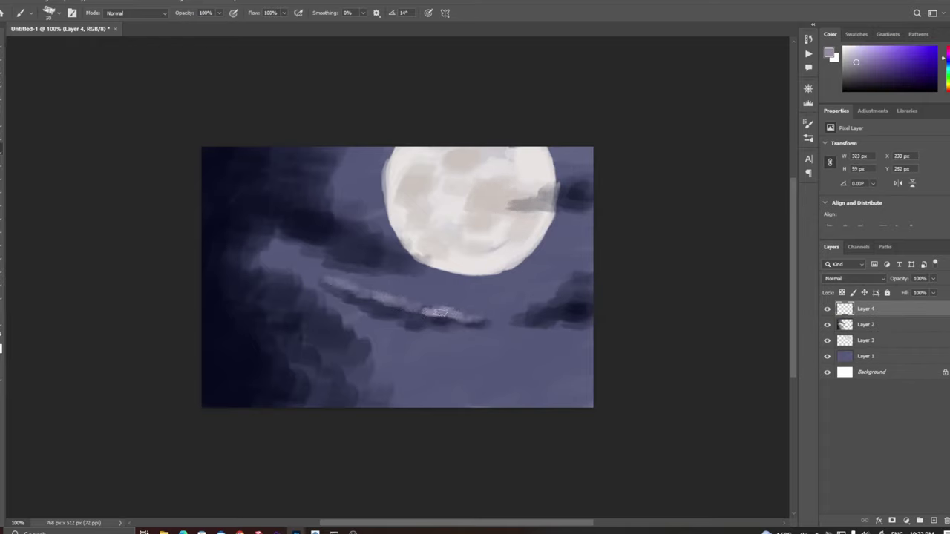
left_click(853, 278)
left_click(846, 394)
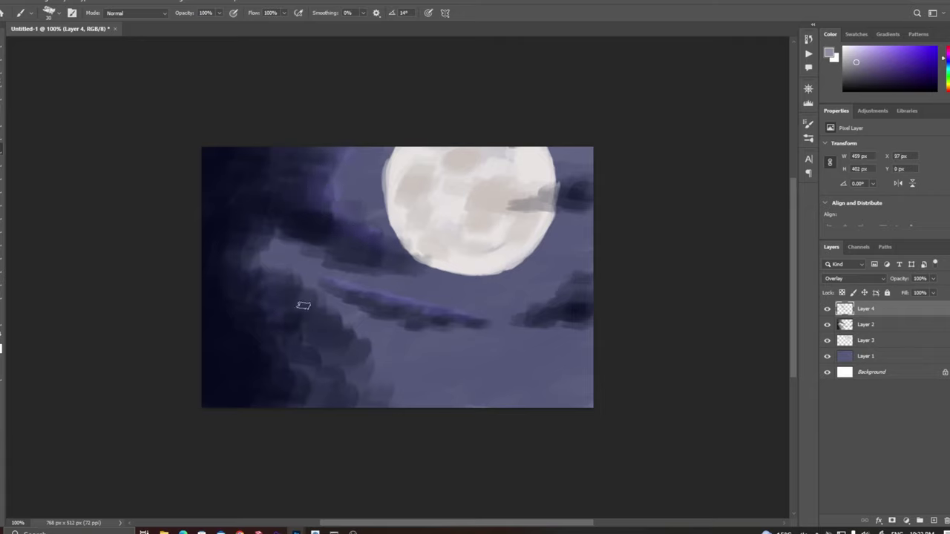
Paint dark blue strokes into the lower-left clouds
key("alt+bracketleft")
left_click(338, 370, "alt")
mouse_move(334, 364)
left_mouse_down()
mouse_move(381, 403)
mouse_move(282, 342)
left_mouse_up()
On a new layer, add light lavender highlights to the lower-left cloud edges with a smaller brush
left_click(879, 309)
key("ctrl+shift+alt+n")
key("bracketleft")
key("bracketleft")
key("bracketleft")
left_click(407, 298, "alt")
left_click_drag(399, 294, 409, 297)
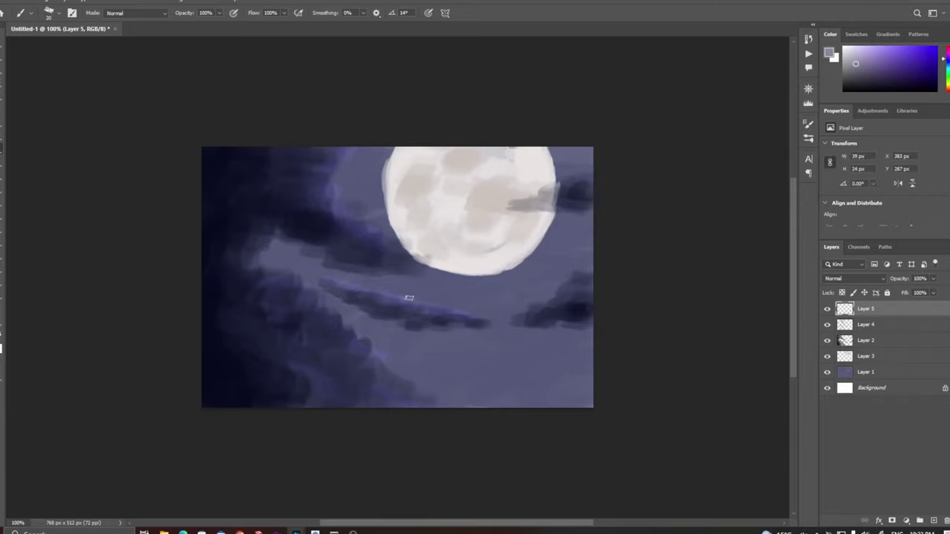
left_click_drag(320, 311, 444, 400)
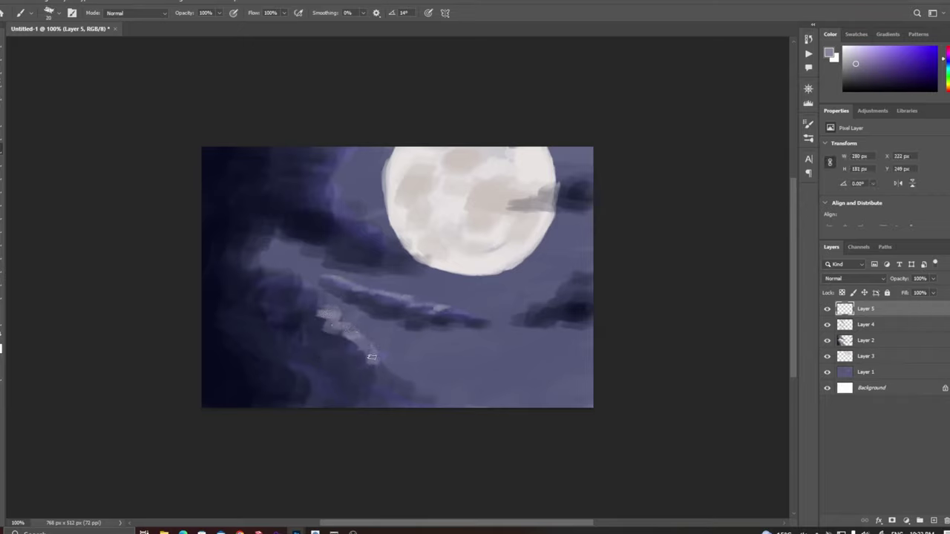
mouse_move(311, 293)
left_mouse_down()
mouse_move(265, 254)
mouse_move(254, 308)
left_mouse_up()
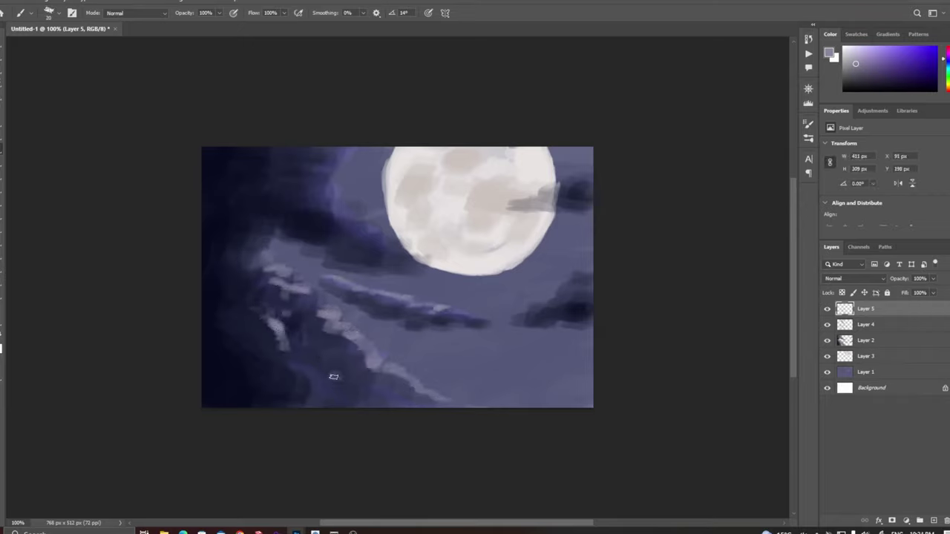
left_click_drag(333, 377, 368, 386)
Highlight the clouds near the moon and the right cloud, undoing the tint by the moon
mouse_move(325, 201)
left_mouse_down()
mouse_move(336, 159)
mouse_move(347, 220)
mouse_move(367, 226)
mouse_move(382, 248)
left_mouse_up()
left_click_drag(557, 301, 512, 321)
left_click_drag(546, 303, 586, 260)
left_click(578, 273, "alt")
key("ctrl+z")
left_click(554, 196, "alt")
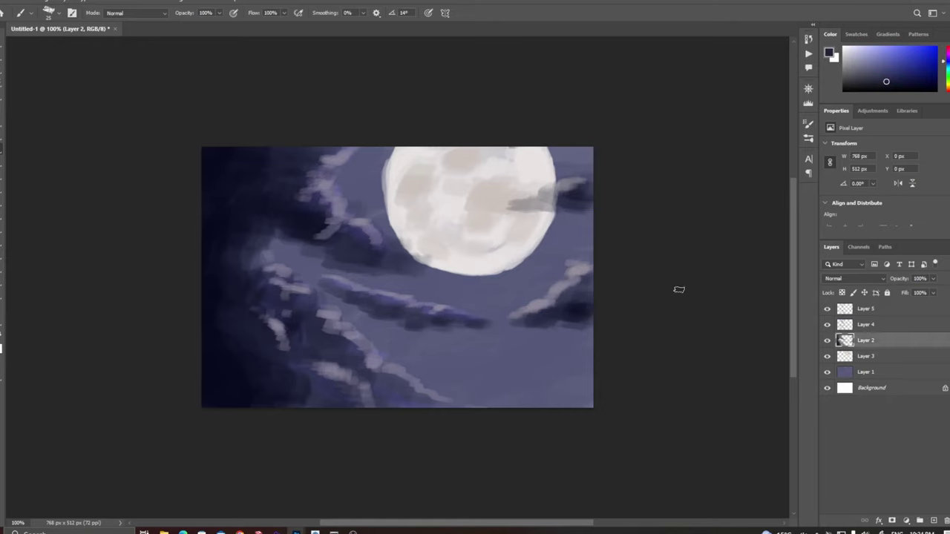
Paint a dark rocky cliff rising to the right on a new layer
key("ctrl+shift+alt+n")
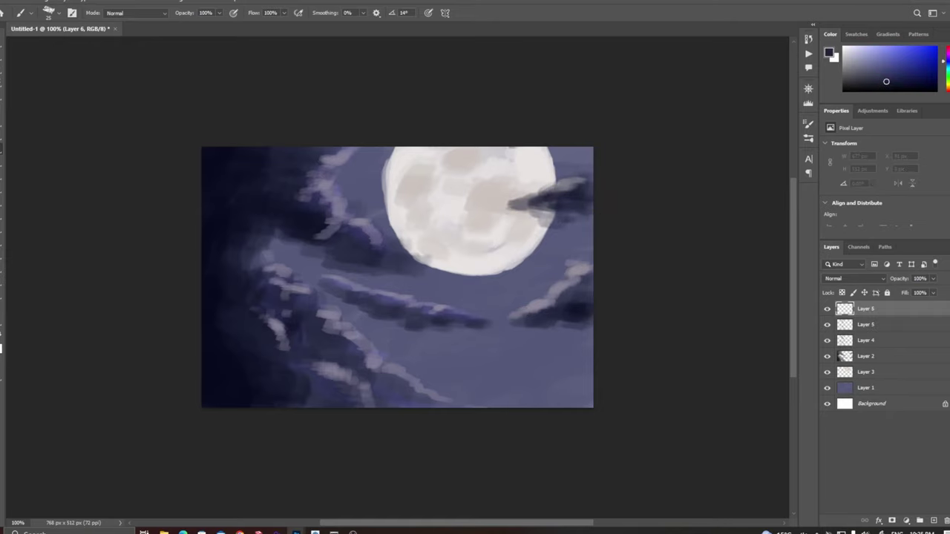
mouse_move(293, 407)
left_mouse_down()
mouse_move(402, 381)
mouse_move(495, 339)
mouse_move(472, 349)
mouse_move(452, 399)
left_mouse_up()
mouse_move(544, 341)
left_mouse_down()
mouse_move(550, 403)
mouse_move(504, 377)
mouse_move(417, 394)
mouse_move(403, 381)
mouse_move(464, 371)
mouse_move(208, 405)
mouse_move(317, 403)
mouse_move(530, 371)
mouse_move(538, 398)
left_mouse_up()
Highlight the cliff's top and lower edges in white at 43% brush opacity
key("x")
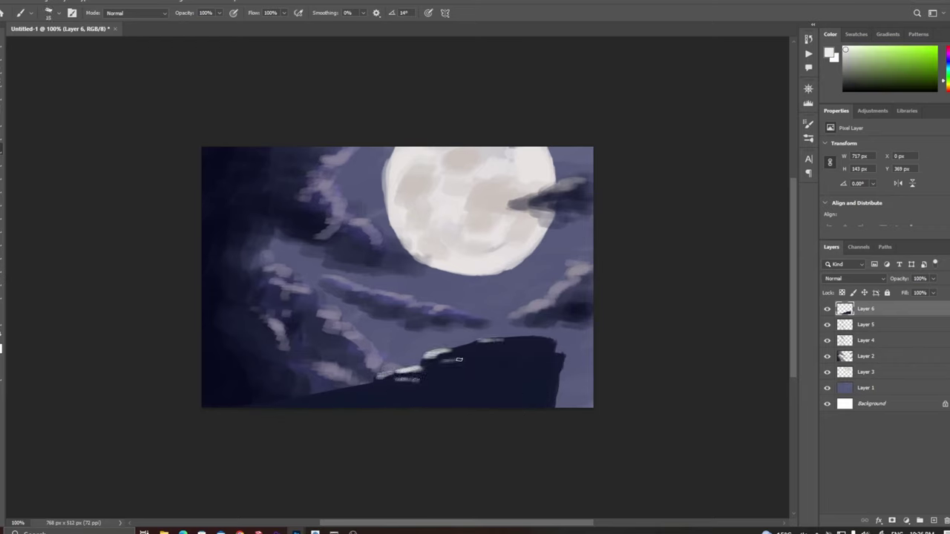
key("4")
key("3")
left_click_drag(427, 362, 443, 379)
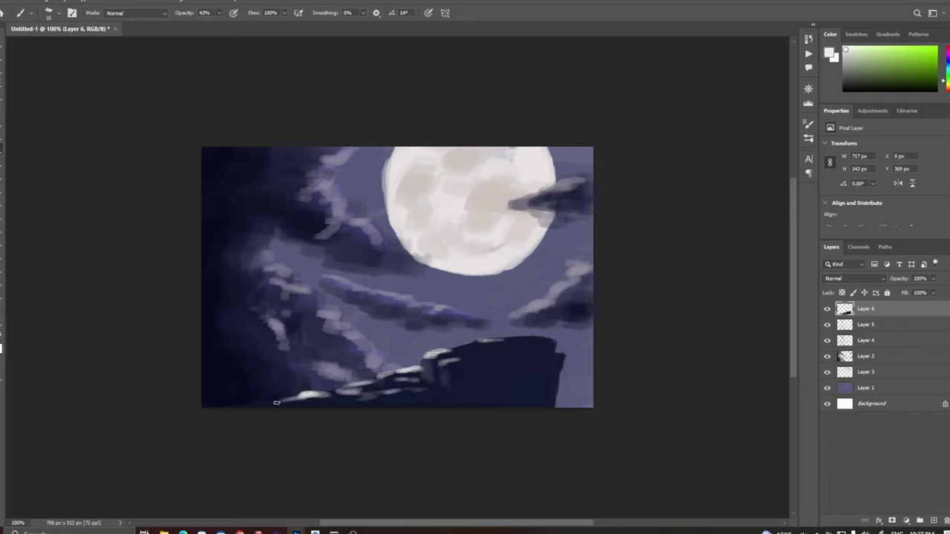
left_click_drag(276, 403, 345, 400)
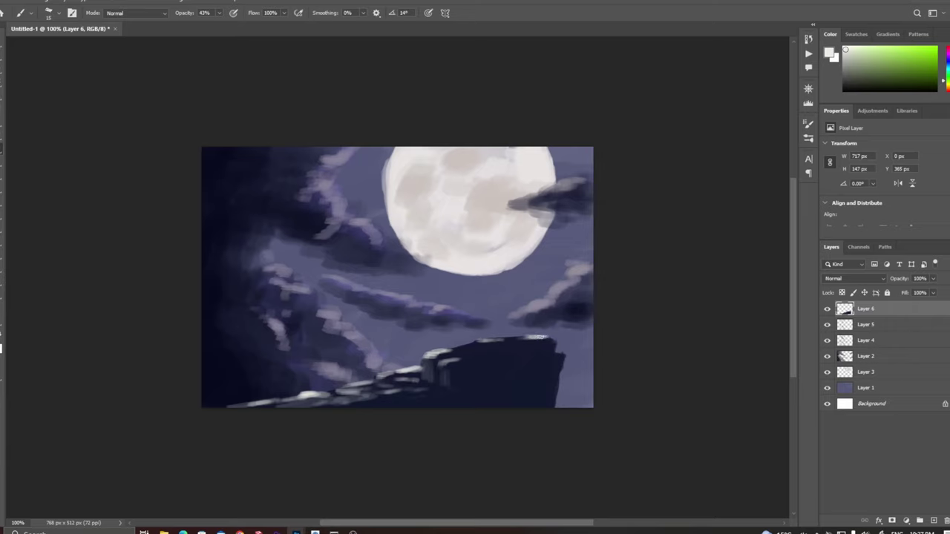
left_click_drag(546, 342, 490, 343)
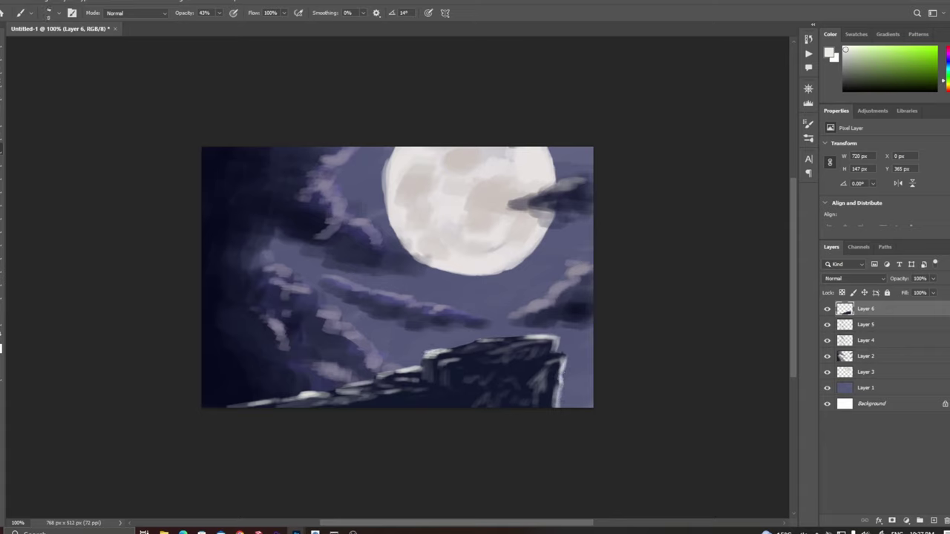
Block in the dark werewolf's legs, head and body on a new layer at full opacity
key("ctrl+shift+alt+n")
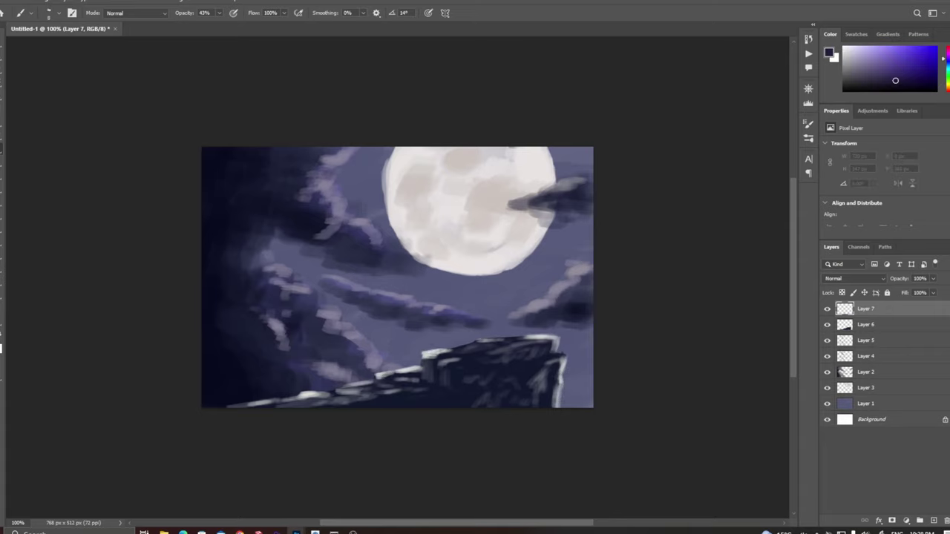
key("0")
left_click_drag(377, 307, 343, 371)
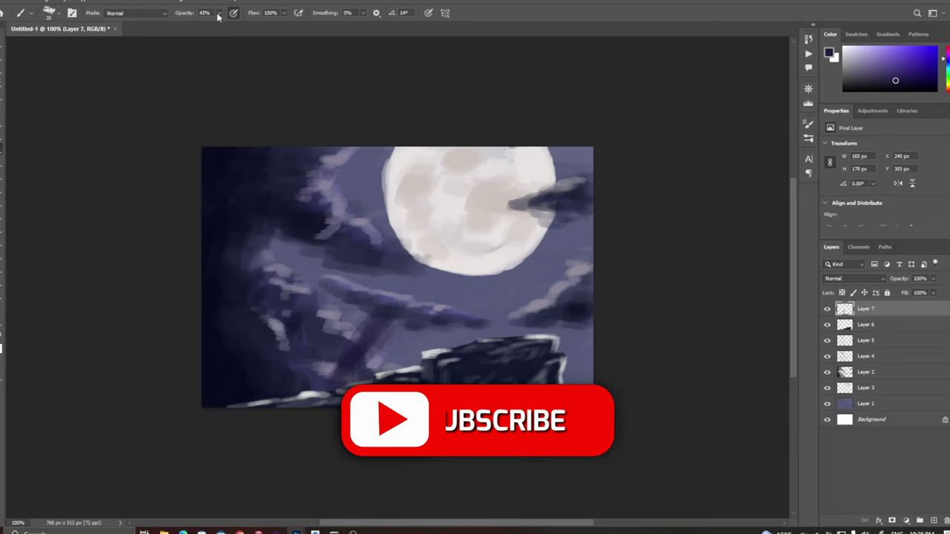
mouse_move(393, 294)
left_mouse_down()
mouse_move(307, 347)
mouse_move(328, 385)
left_mouse_up()
mouse_move(425, 206)
left_mouse_down()
mouse_move(464, 159)
mouse_move(508, 167)
mouse_move(486, 258)
left_mouse_up()
mouse_move(503, 171)
left_mouse_down()
mouse_move(489, 256)
mouse_move(524, 265)
mouse_move(509, 330)
left_mouse_up()
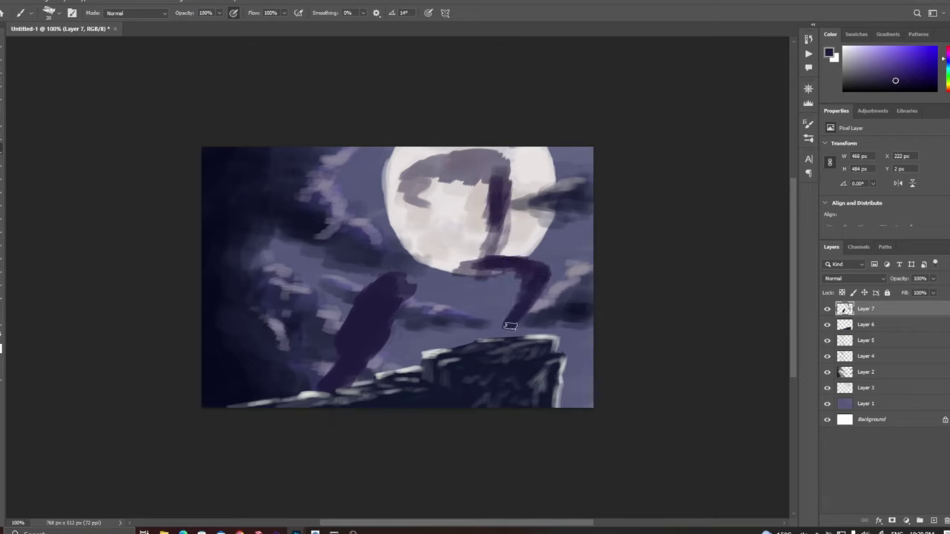
key("ctrl+z")
mouse_move(548, 276)
left_mouse_down()
mouse_move(519, 338)
mouse_move(498, 299)
mouse_move(519, 274)
mouse_move(490, 338)
left_mouse_up()
key("ctrl+z")
mouse_move(460, 281)
left_mouse_down()
mouse_move(531, 264)
mouse_move(371, 275)
mouse_move(446, 269)
mouse_move(498, 226)
mouse_move(435, 212)
mouse_move(423, 191)
mouse_move(426, 267)
left_mouse_up()
Fill in the head and shoulders over the moon, then scale the figure down slightly
key("e")
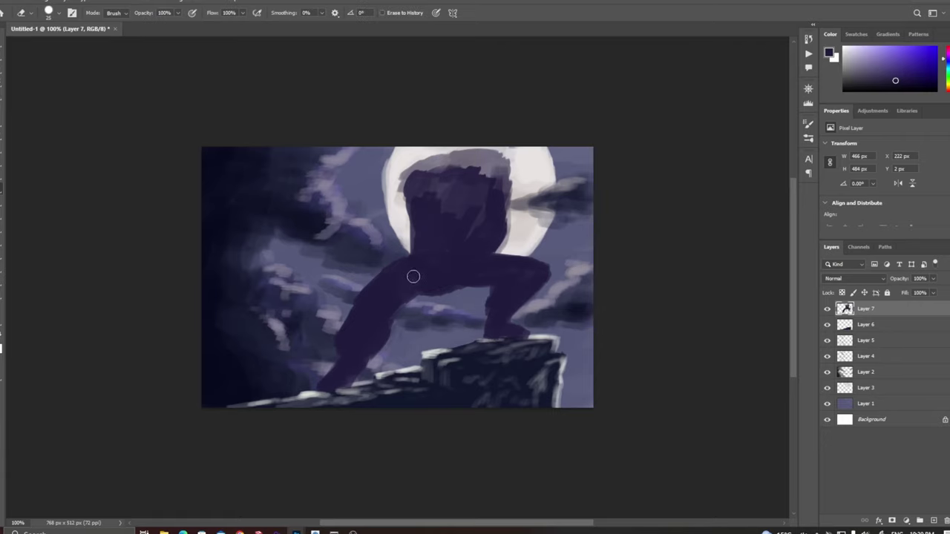
key("F5")
key("b")
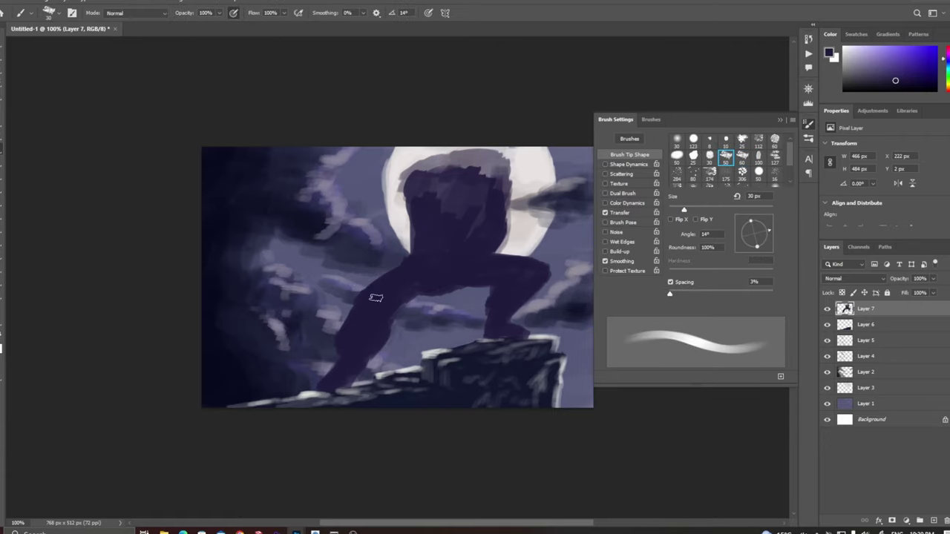
key("F5")
mouse_move(482, 223)
left_mouse_down()
mouse_move(451, 176)
mouse_move(415, 189)
mouse_move(494, 183)
mouse_move(453, 152)
left_mouse_up()
key("ctrl+t")
left_click_drag(314, 147, 330, 163)
key("Return")
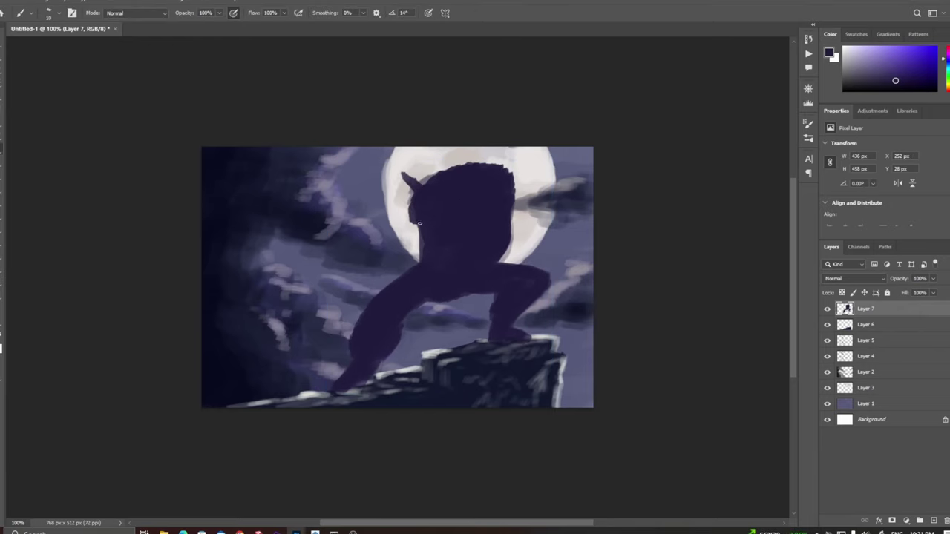
Add dark strokes between the legs and fur texture on the right shoulder
key("e")
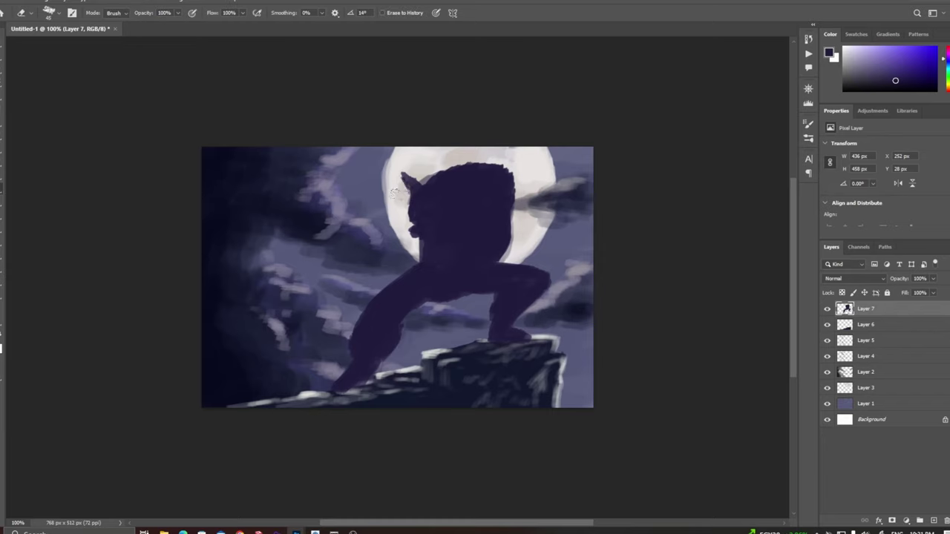
key("b")
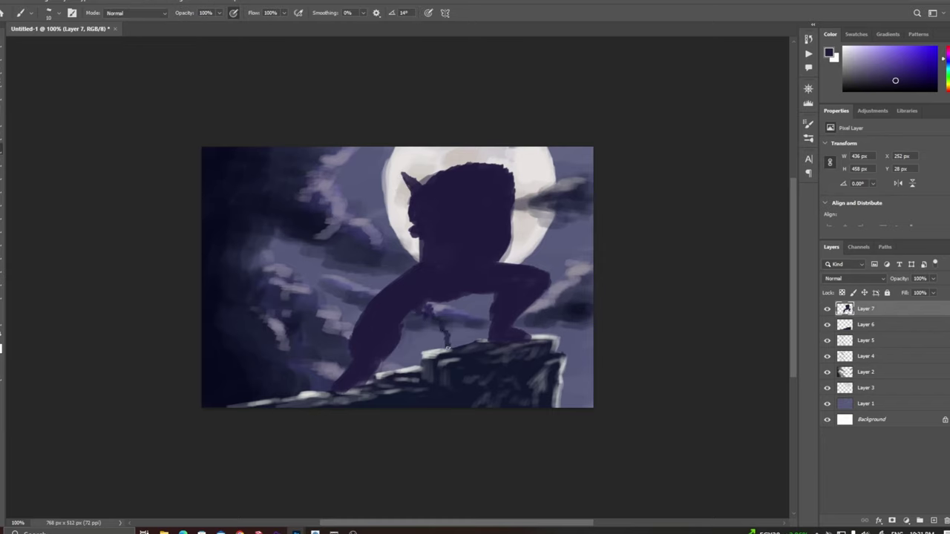
left_click_drag(447, 347, 458, 320)
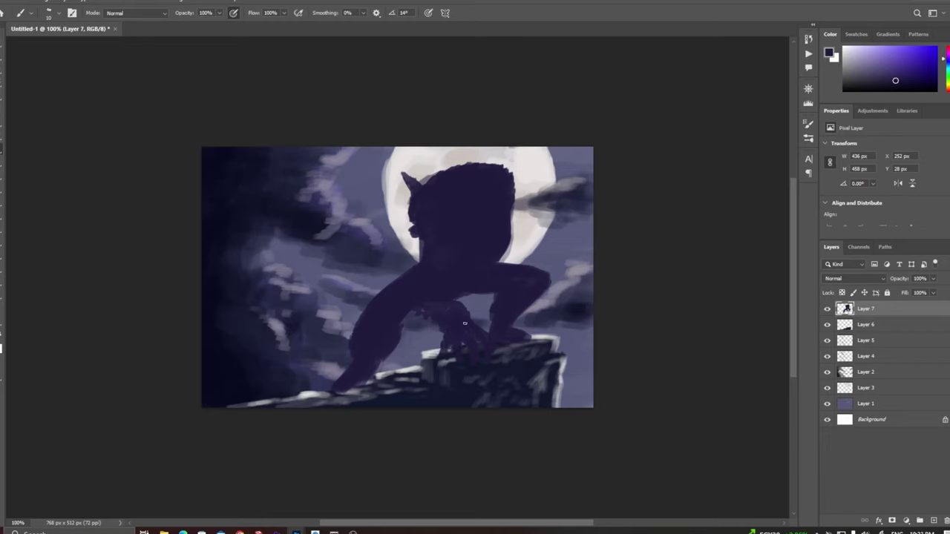
left_click_drag(511, 220, 545, 240)
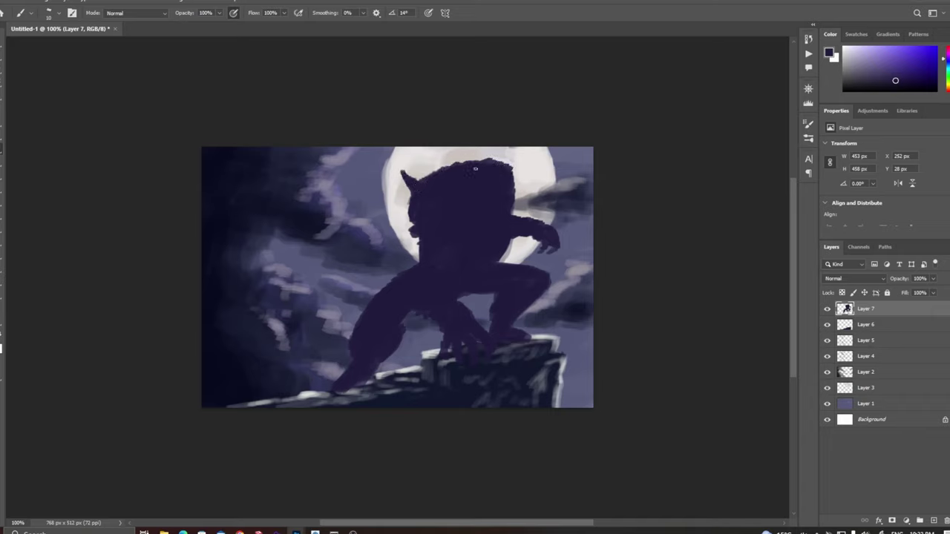
Paint near-white rim-light fur and a pale yellow eye on the werewolf
left_click(557, 161, "alt")
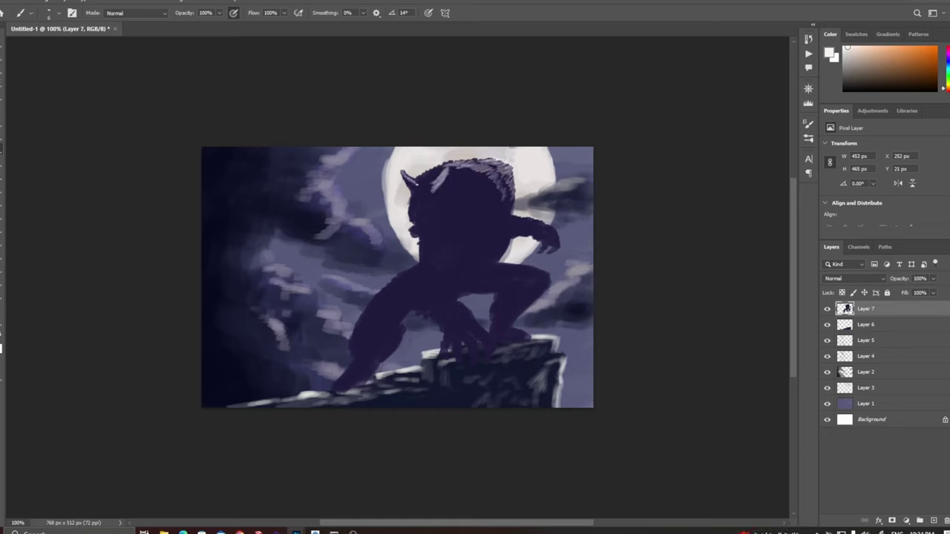
key("ctrl")
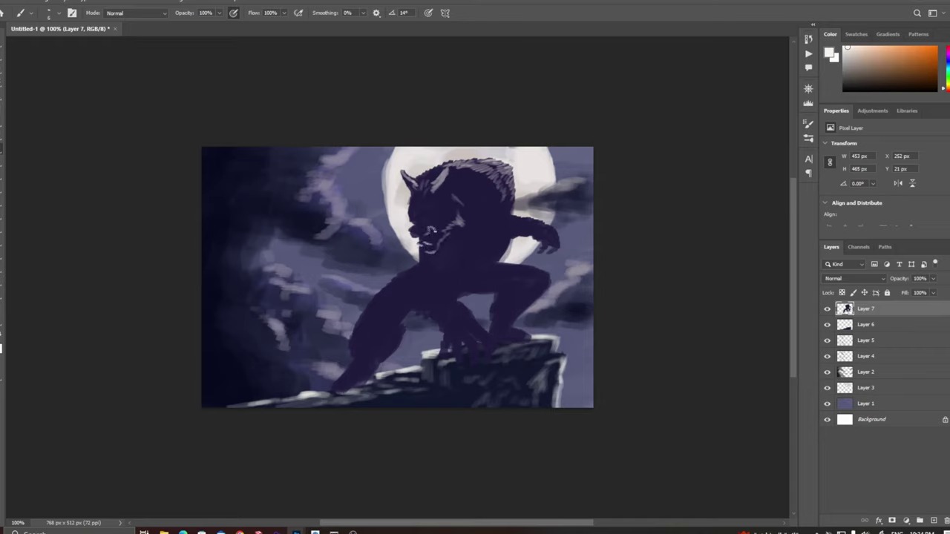
left_click(889, 49)
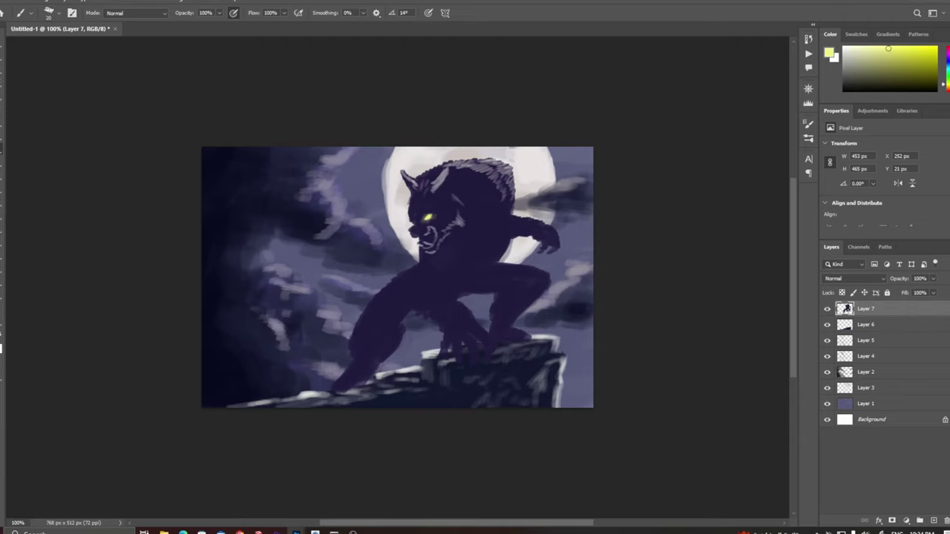
Zoom in and darken light fur along the back in dark purple, then open Liquify
left_click(439, 241, "alt")
scroll(438, 241, "up", 3)
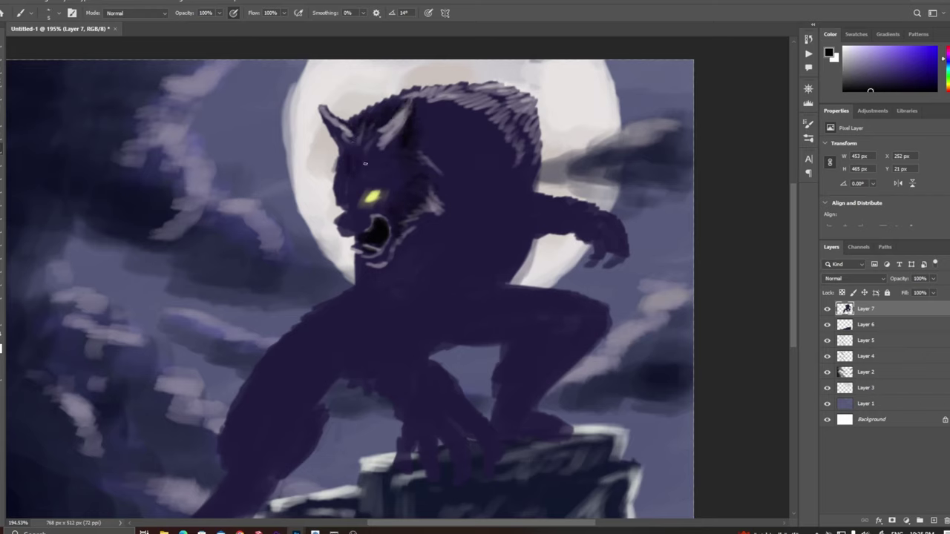
left_click_drag(506, 104, 520, 137)
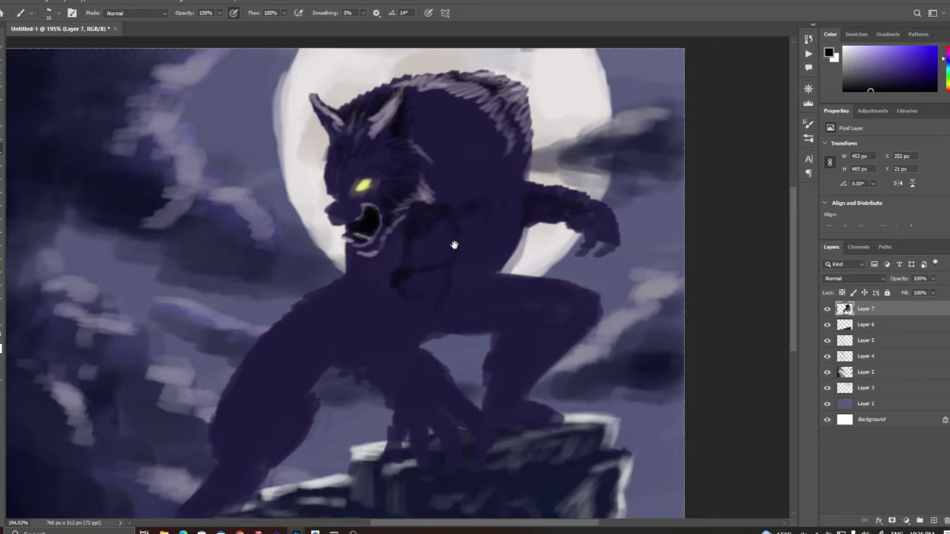
key("ctrl+shift+x")
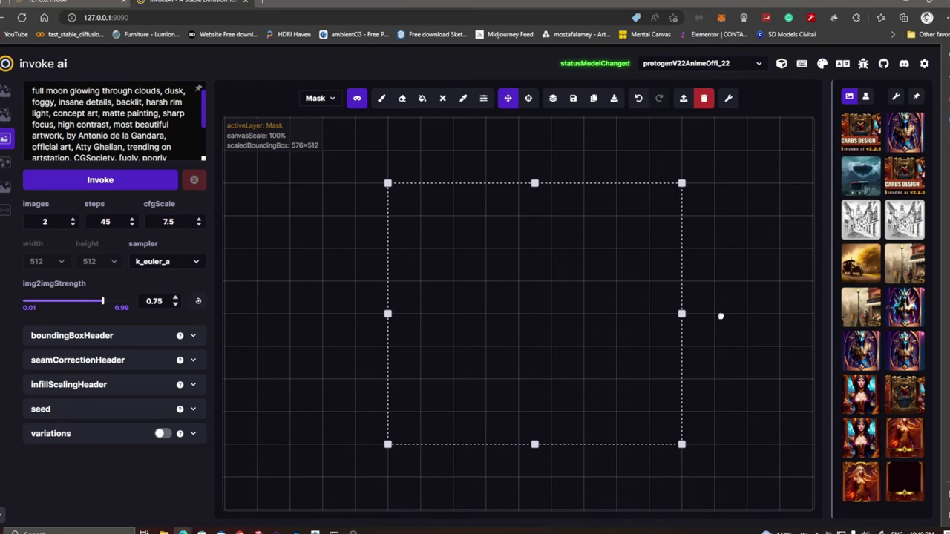
Widen the generation frame to 768×512 and paste in the werewolf painting
left_click_drag(649, 313, 714, 313)
left_click_drag(387, 313, 322, 313)
key("ctrl+v")
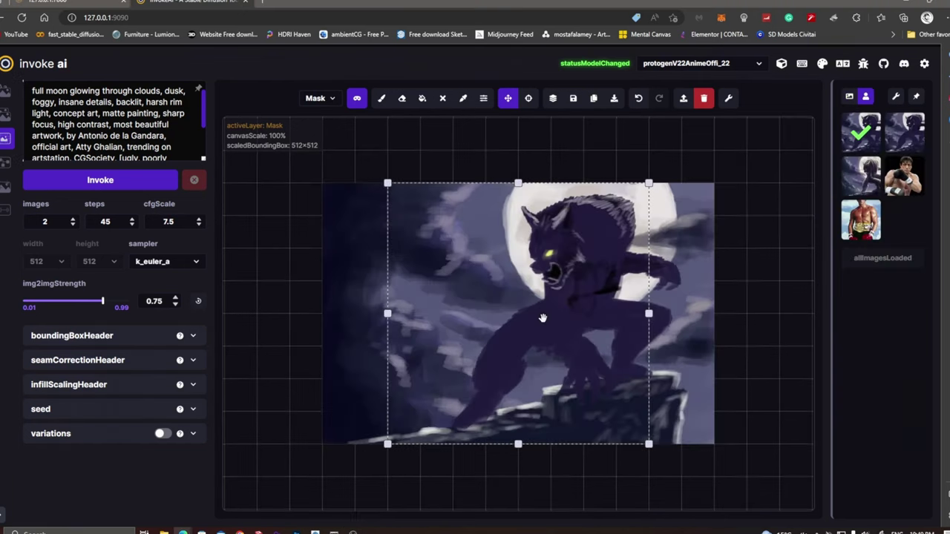
Rewrite the prompt to 'angry werewolf standing on a cliff, big full moon in the background', adding cumulonimbus clouds
left_click_drag(201, 172, 201, 218)
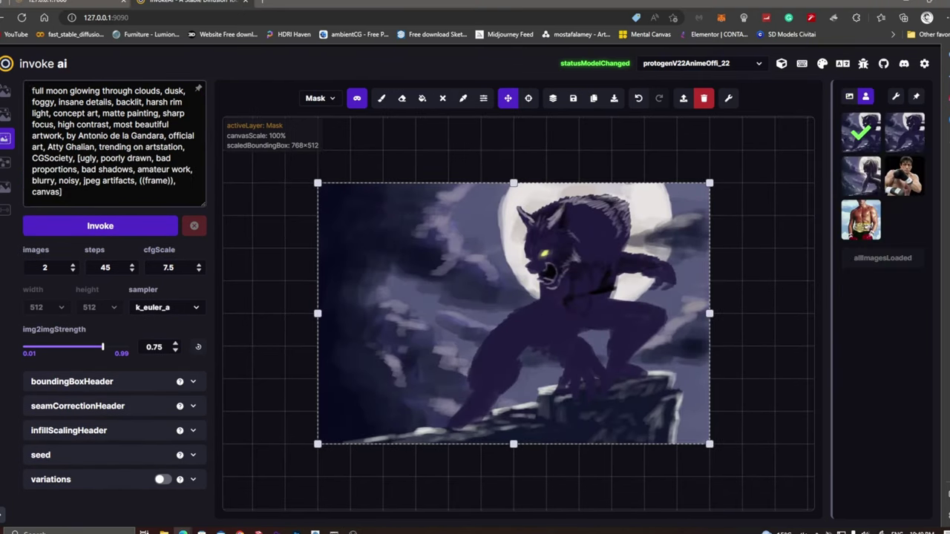
left_click_drag(32, 90, 51, 113)
type("werew")
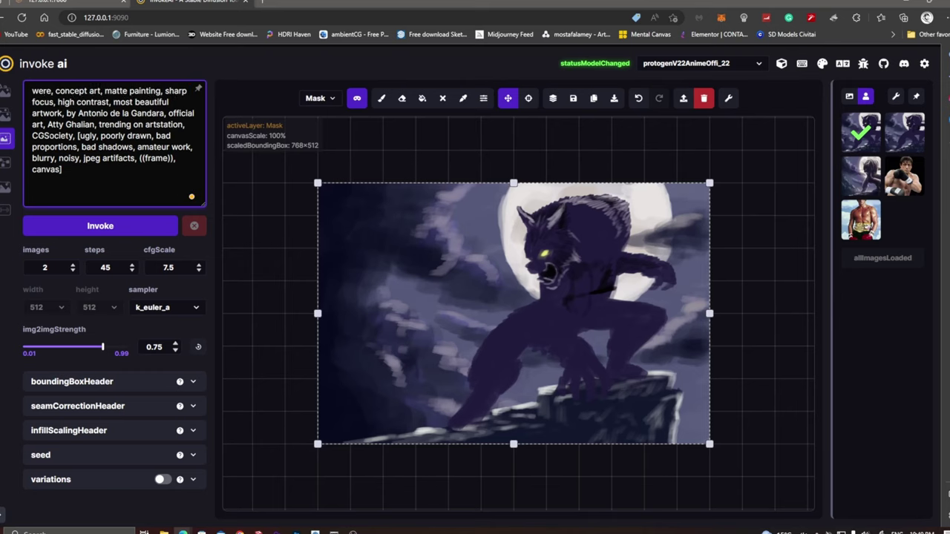
type("olf")
key("Home")
type("angry")
key("ctrl+Right")
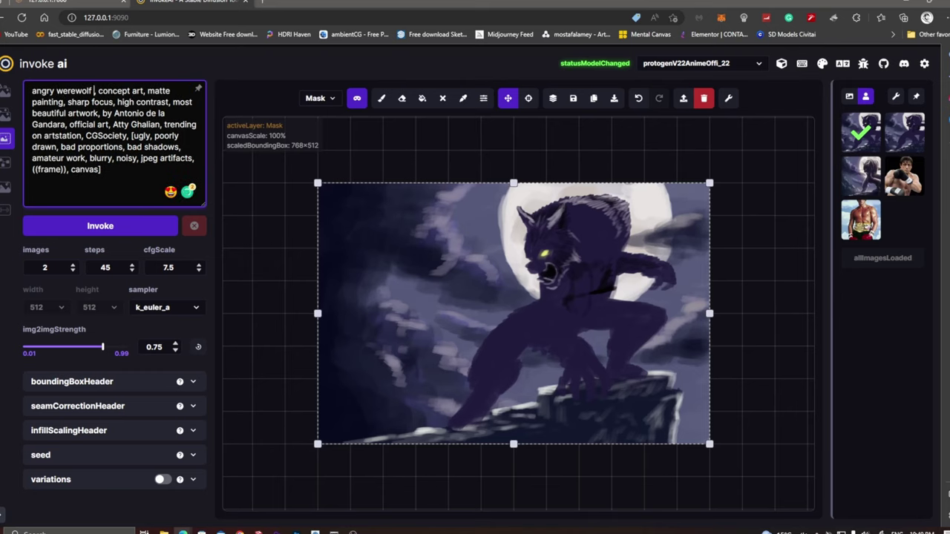
type("standing on a cliff, big f")
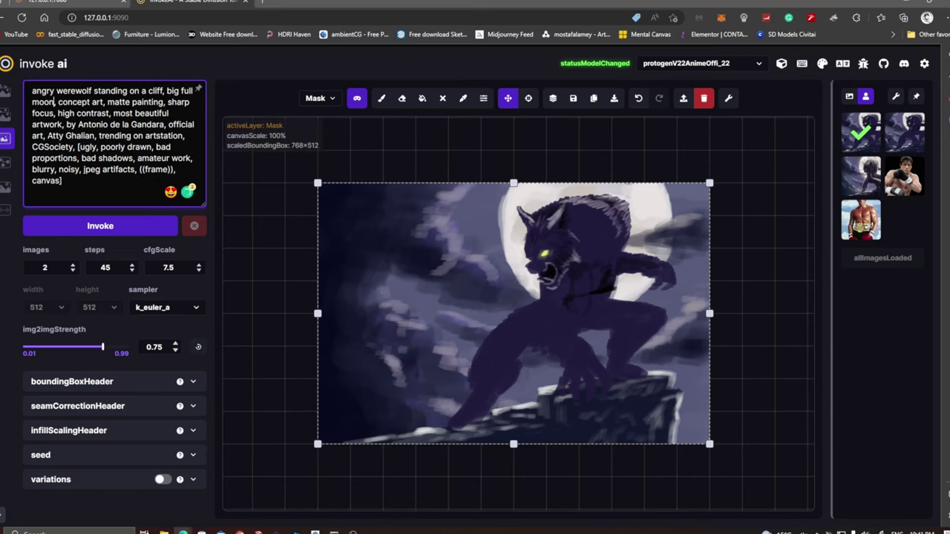
type("ull moon in the background,")
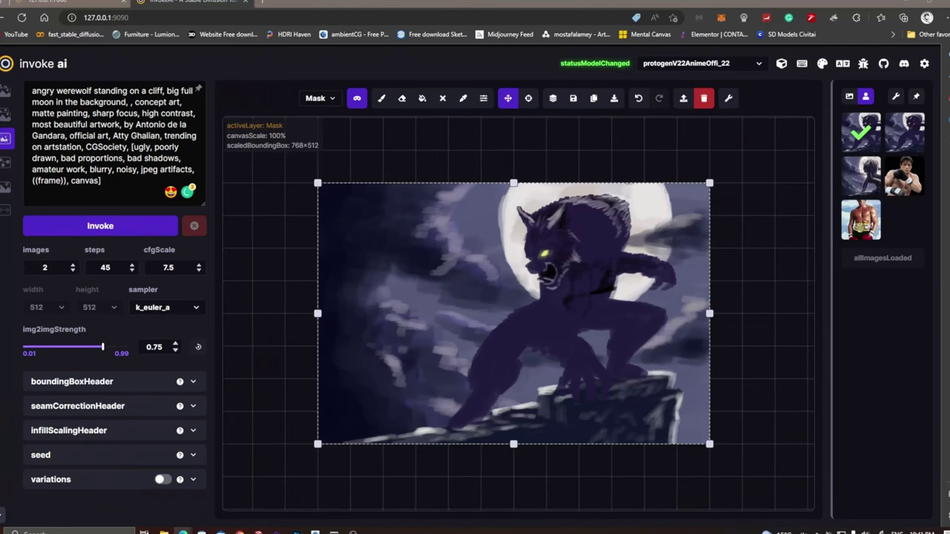
type("cumulonimbus clouds")
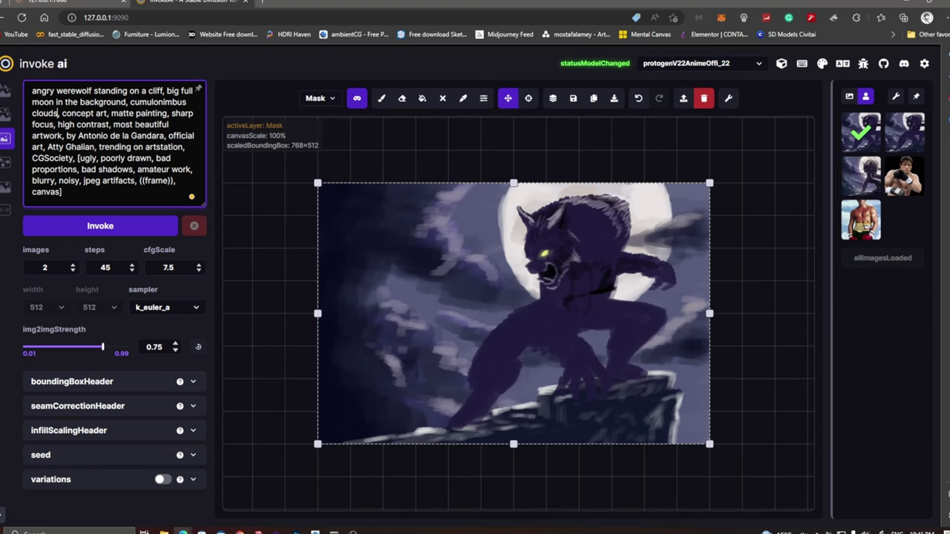
Lower img2img strength to 0.4, generate variations and compare the two results
left_click_drag(102, 347, 66, 354)
key("ctrl+Return")
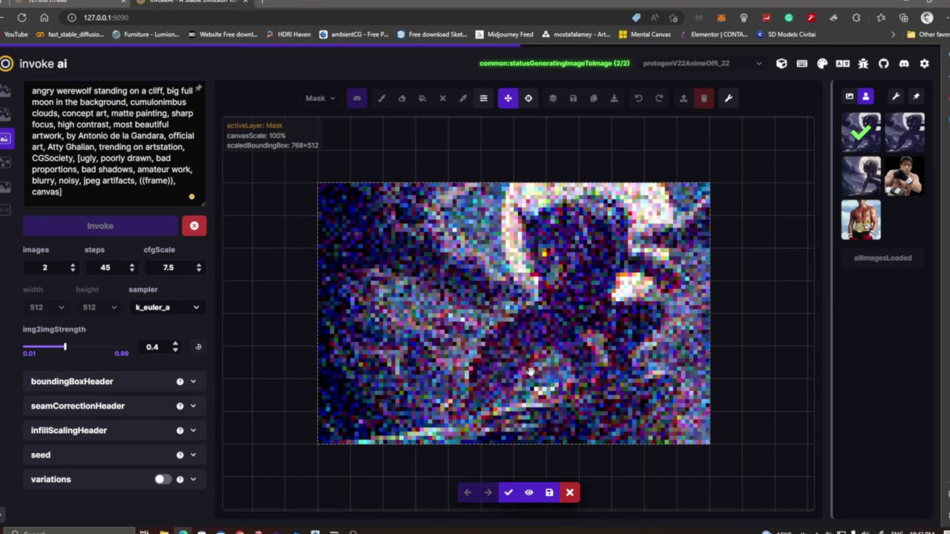
left_click(488, 493)
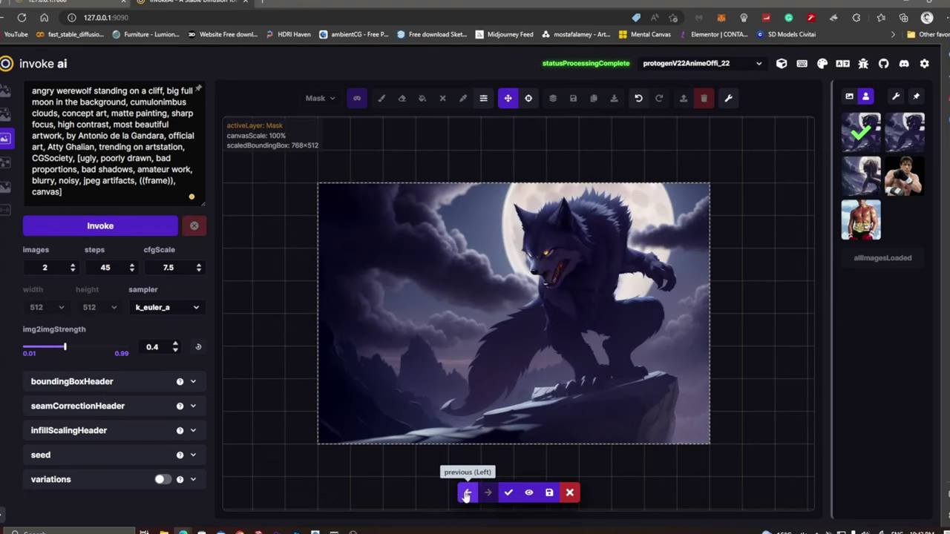
left_click(468, 493)
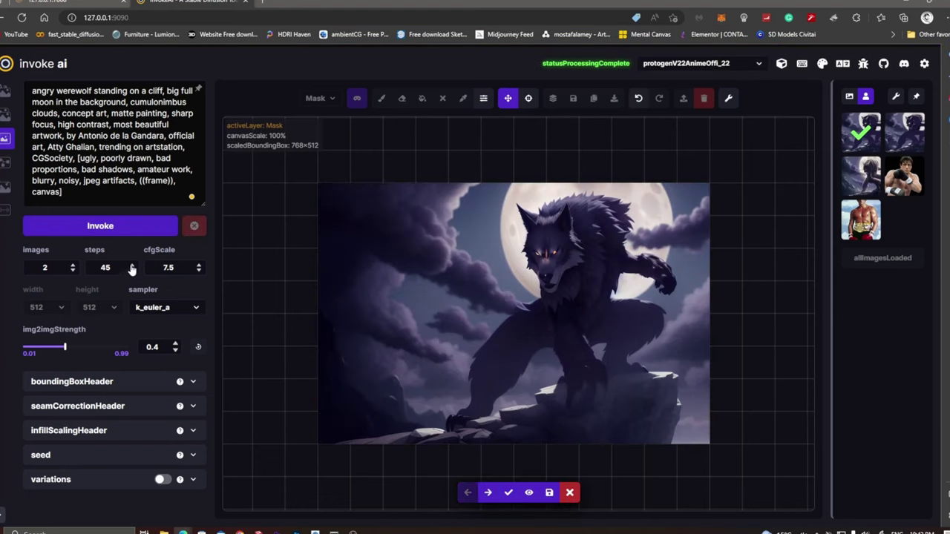
Set steps to 50 and add 'with glowing yellow eyes' after cliff in the prompt
double_click(105, 267)
type("50")
left_click(172, 91)
type("with glowing")
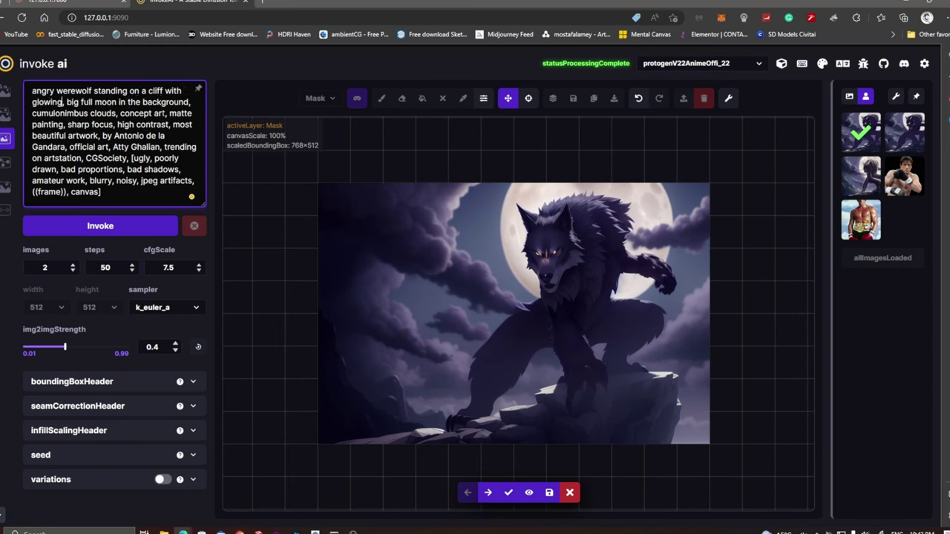
type(" yellow eyes")
Generate glowing-eyed variations, compare them and accept the second result onto the canvas
left_click(95, 231)
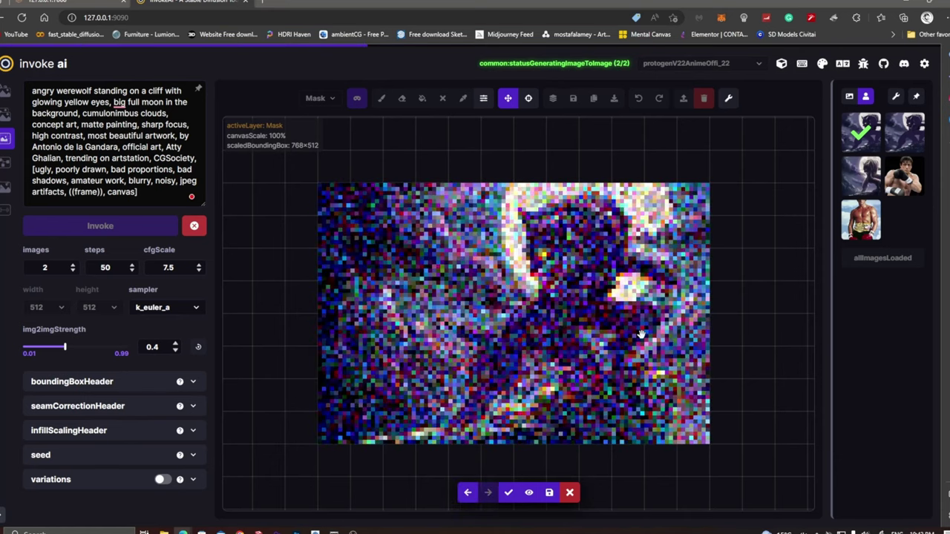
left_click(466, 501)
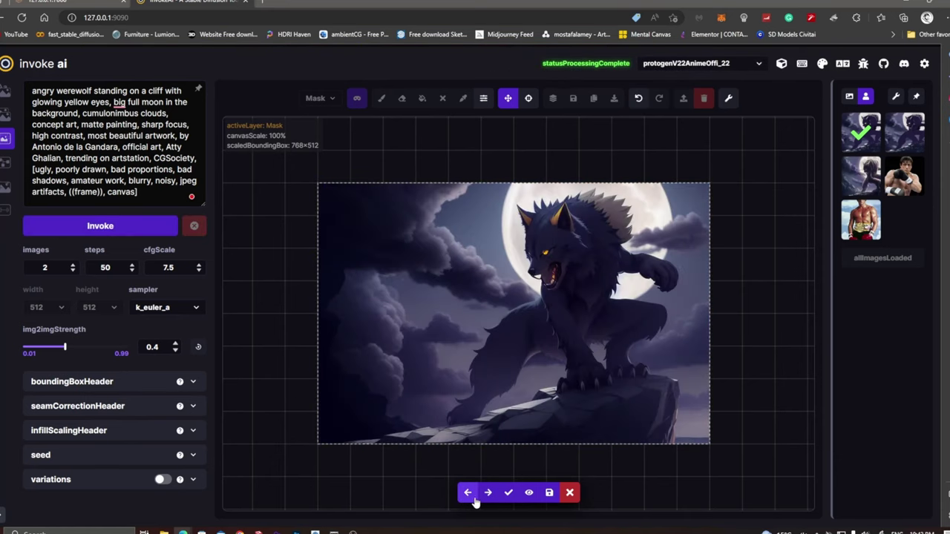
left_click(475, 496)
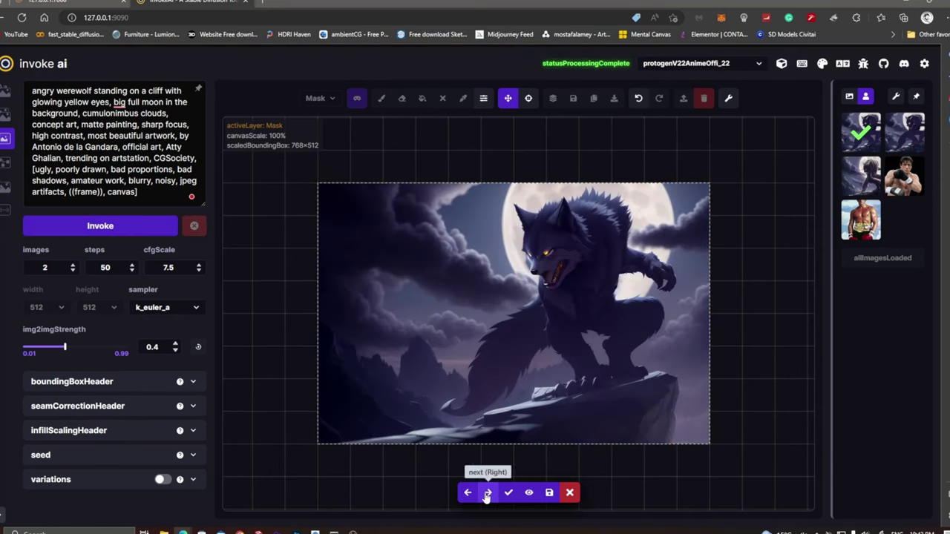
left_click(469, 493)
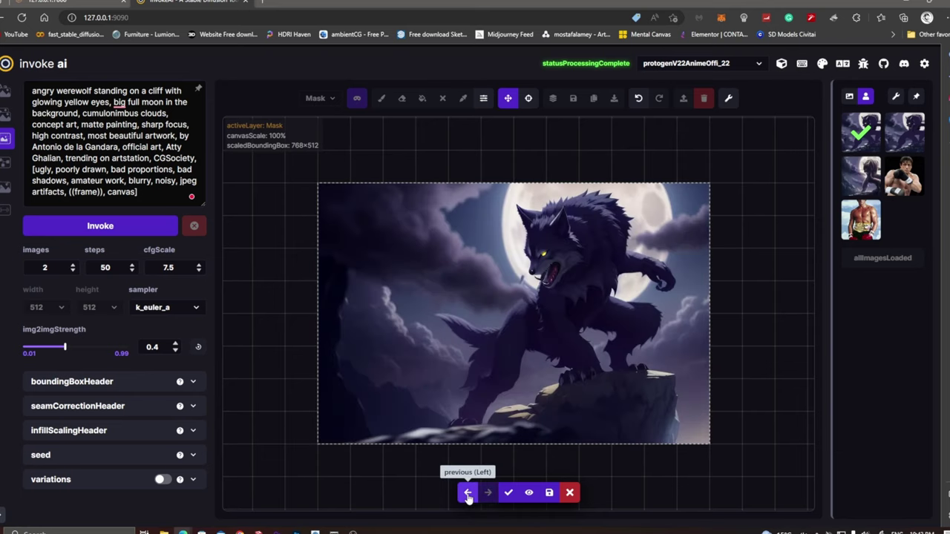
left_click(467, 499)
left_click(487, 493)
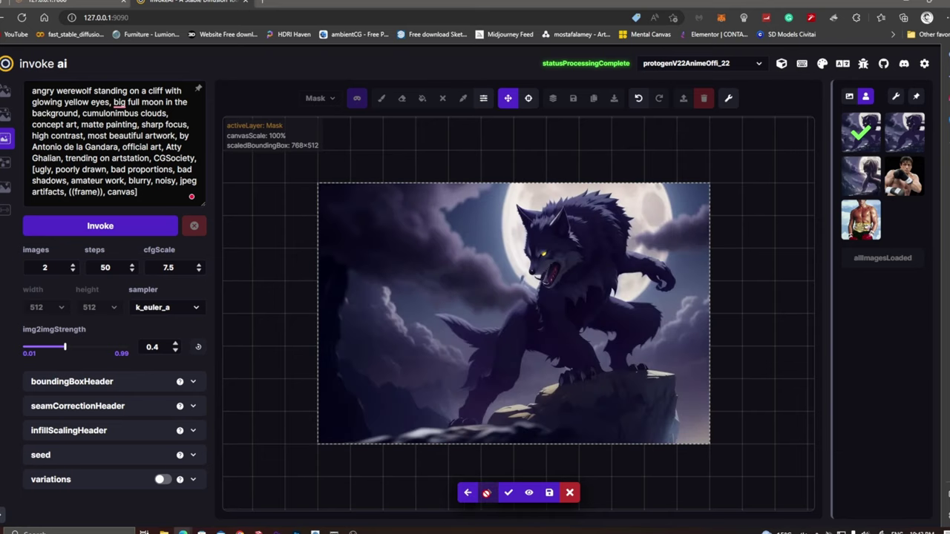
left_click(509, 492)
Generate another batch, browse it, and discard all of its results
left_click(134, 228)
left_click(468, 493)
left_click(488, 493)
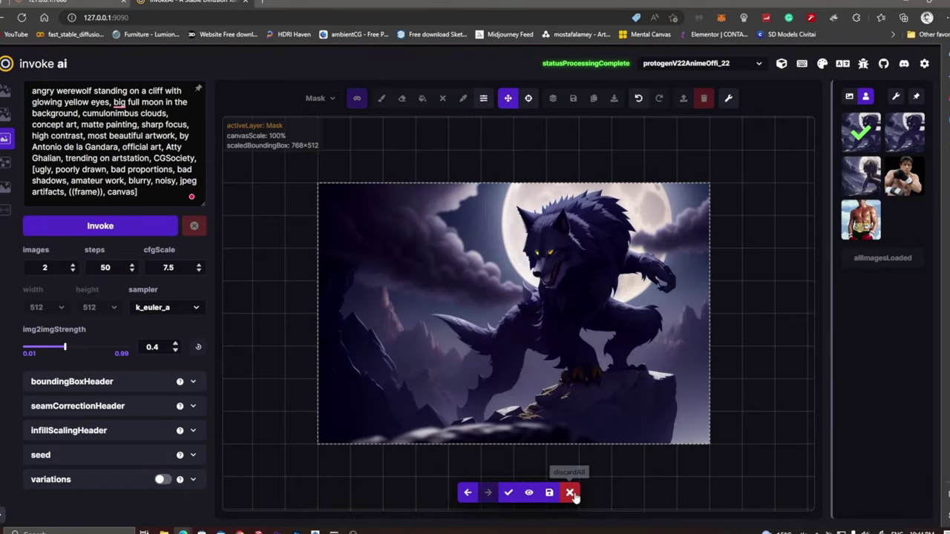
left_click(570, 493)
left_click_drag(510, 378, 494, 381)
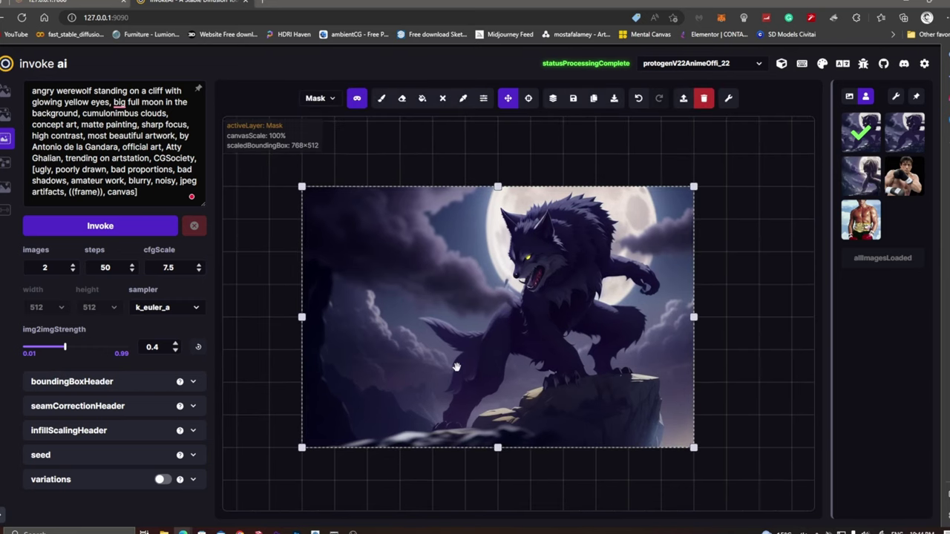
Mask the rocks along the bottom edge, inpaint them and accept the result
key("q")
key("b")
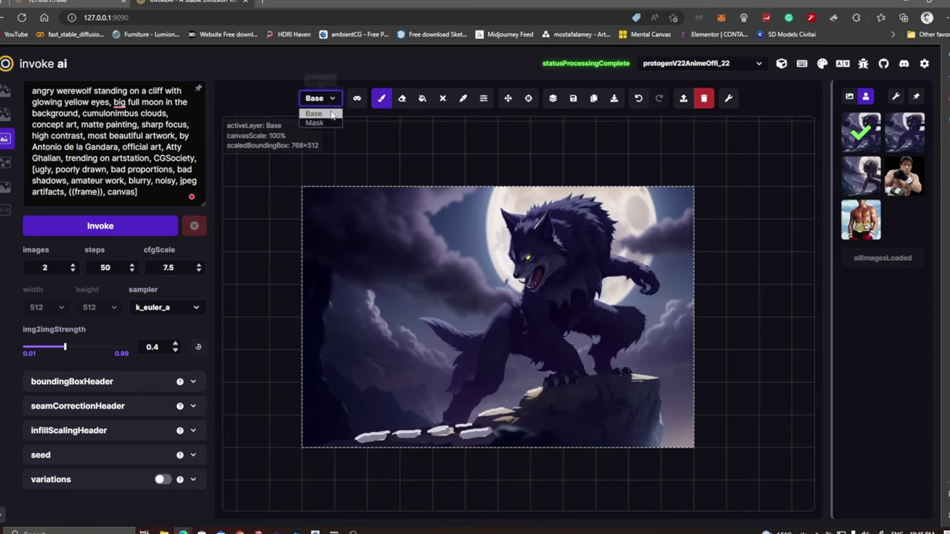
left_click_drag(458, 443, 350, 455)
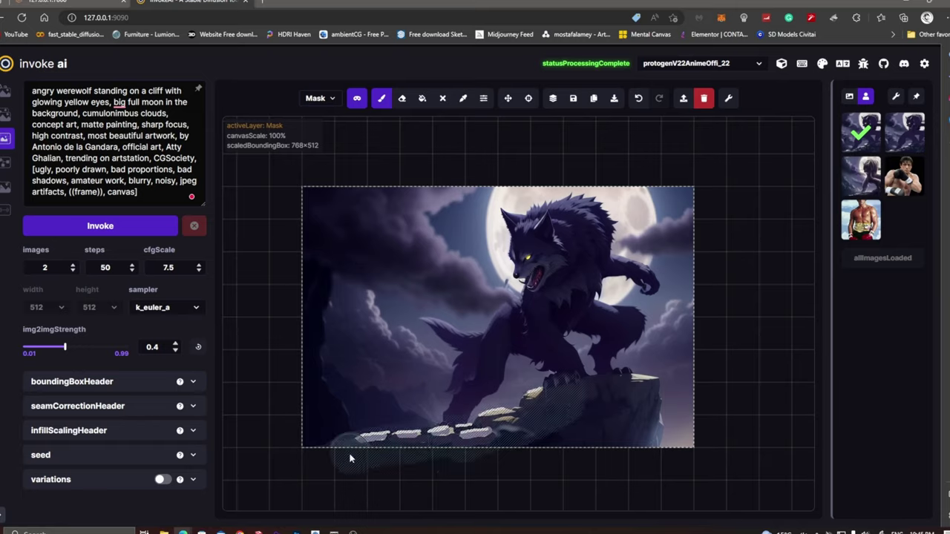
left_click(141, 225)
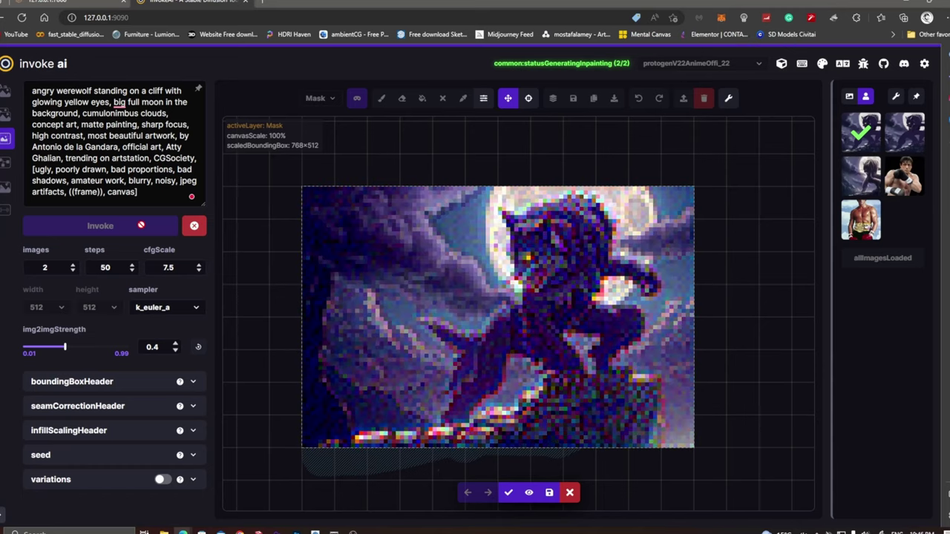
left_click(504, 493)
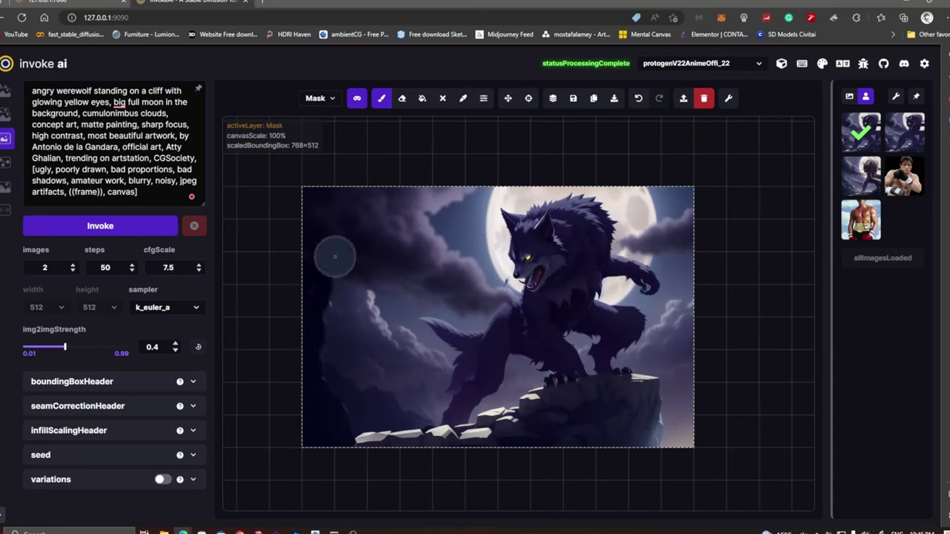
Move the frame down, mask and inpaint the bottom strip, and commit the chosen result
left_click_drag(497, 186, 498, 349)
key("b")
mouse_move(638, 377)
left_mouse_down()
mouse_move(536, 422)
mouse_move(382, 445)
left_mouse_up()
left_click(133, 226)
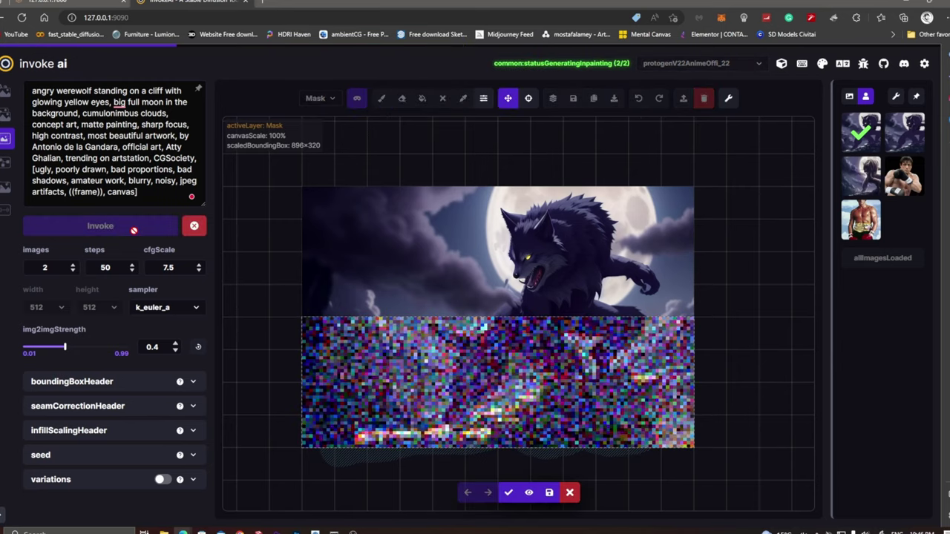
left_click(469, 493)
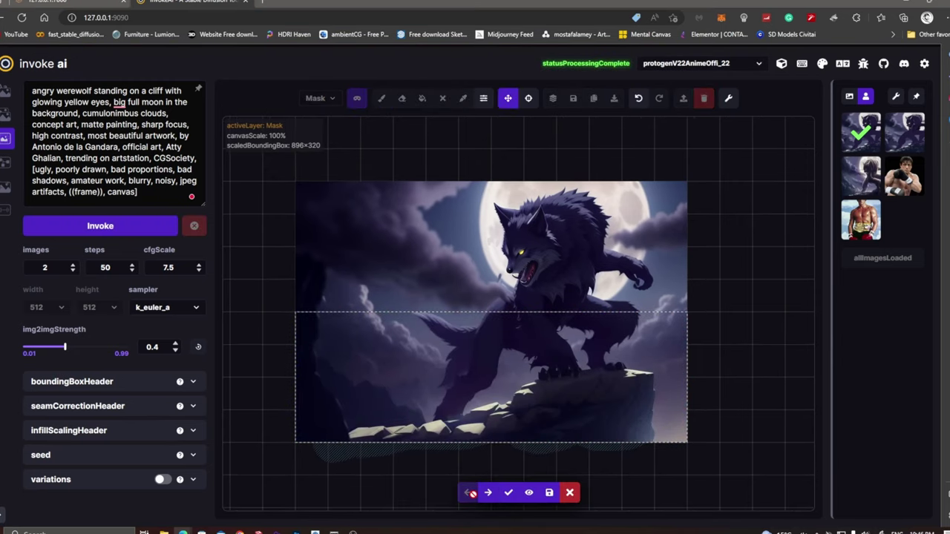
left_click(508, 493)
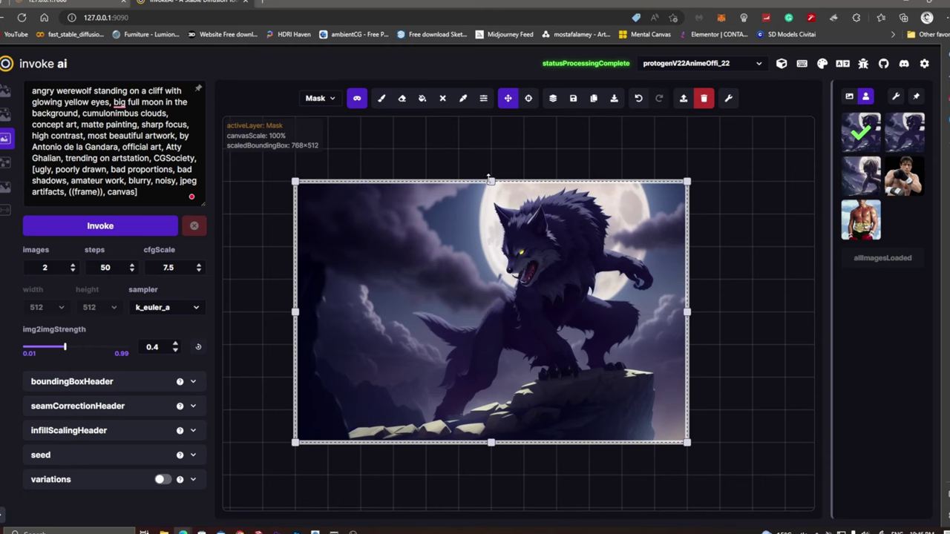
left_click(572, 98)
Review the extended image full size, zoom back in, and inpaint the masked werewolf head
key("z")
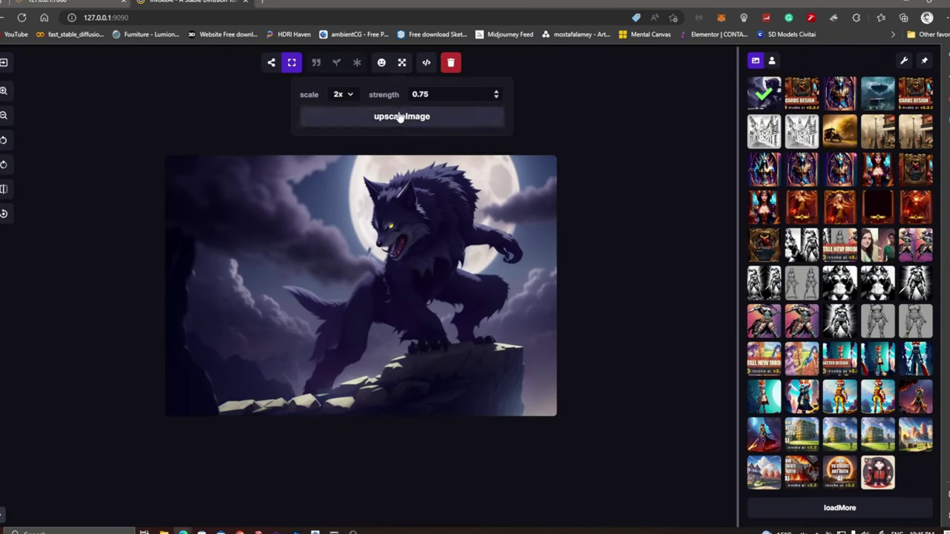
scroll(445, 223, "up", 3)
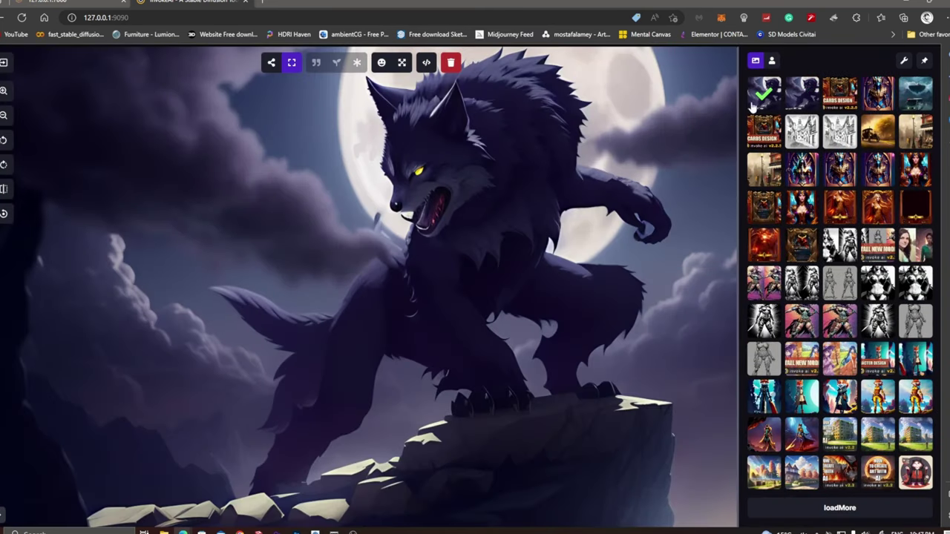
key("z")
scroll(513, 265, "up", 2)
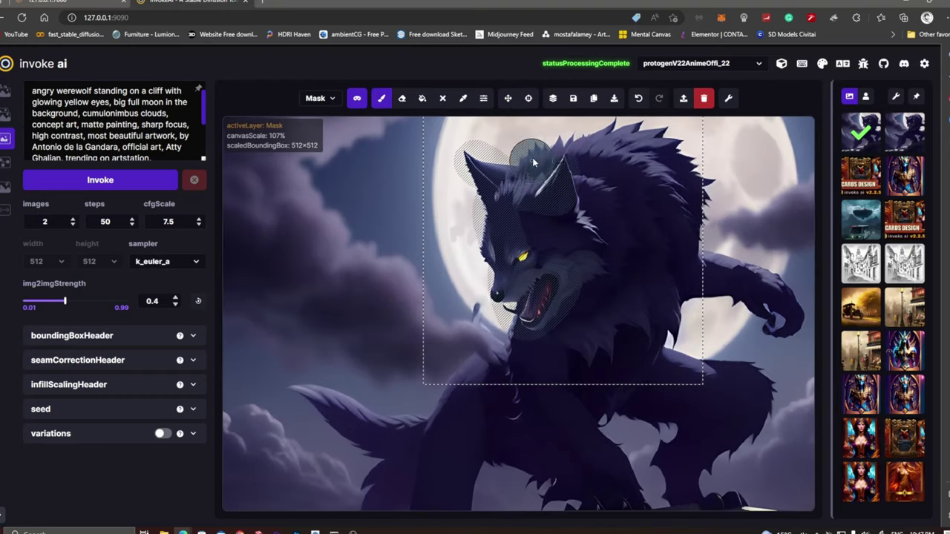
left_click(152, 182)
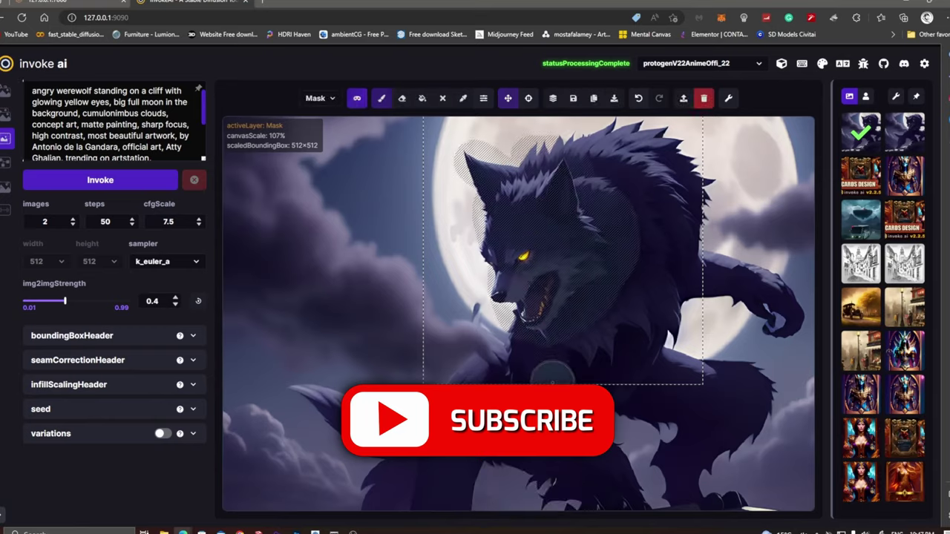
Mask the werewolf's head and mane, inpaint it, and accept the earlier variant
left_click_drag(563, 365, 527, 409)
key("b")
mouse_move(489, 167)
left_mouse_down()
mouse_move(564, 215)
mouse_move(622, 311)
left_mouse_up()
left_click(134, 182)
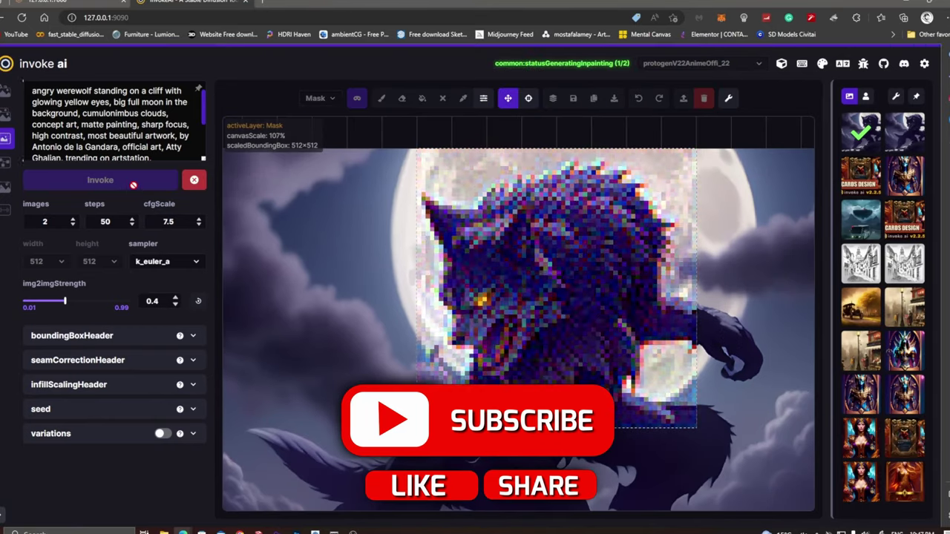
left_click(469, 497)
left_click(508, 492)
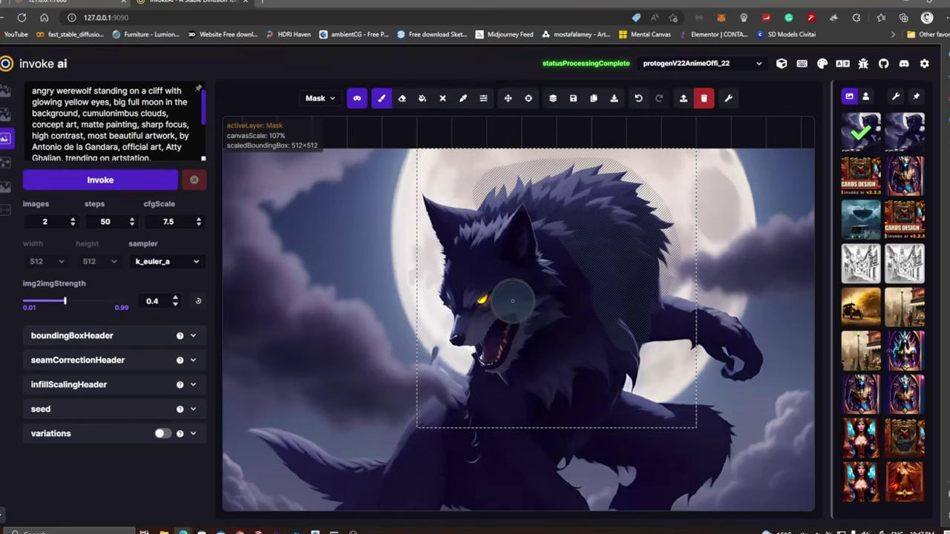
Move the frame over the raised arm, inpaint it and accept the result
mouse_move(593, 297)
left_mouse_down()
mouse_move(699, 331)
mouse_move(646, 315)
left_mouse_up()
key("b")
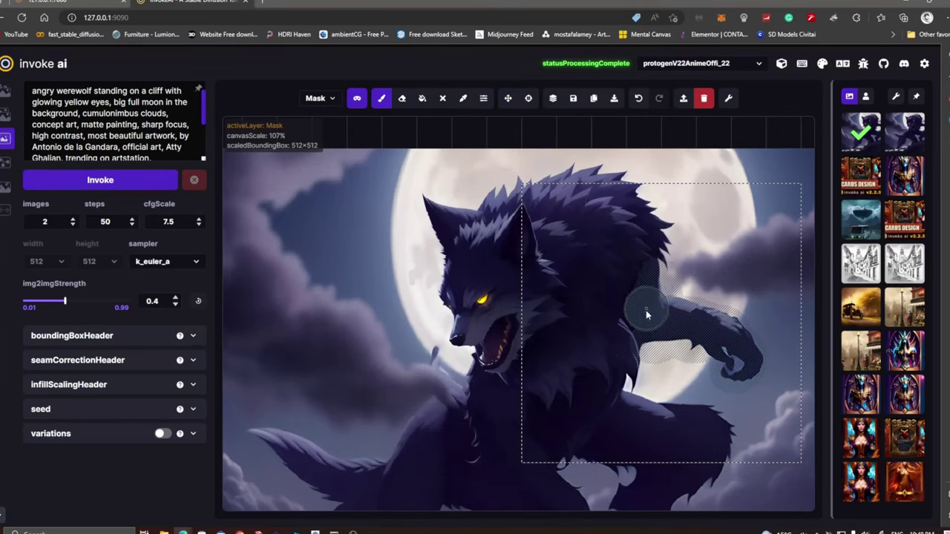
left_click(151, 184)
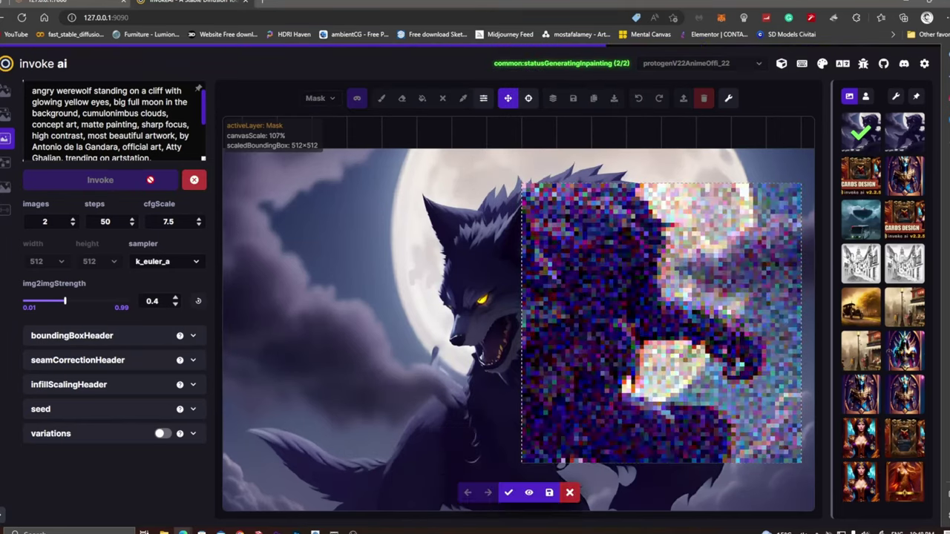
scroll(475, 445, "down", 4)
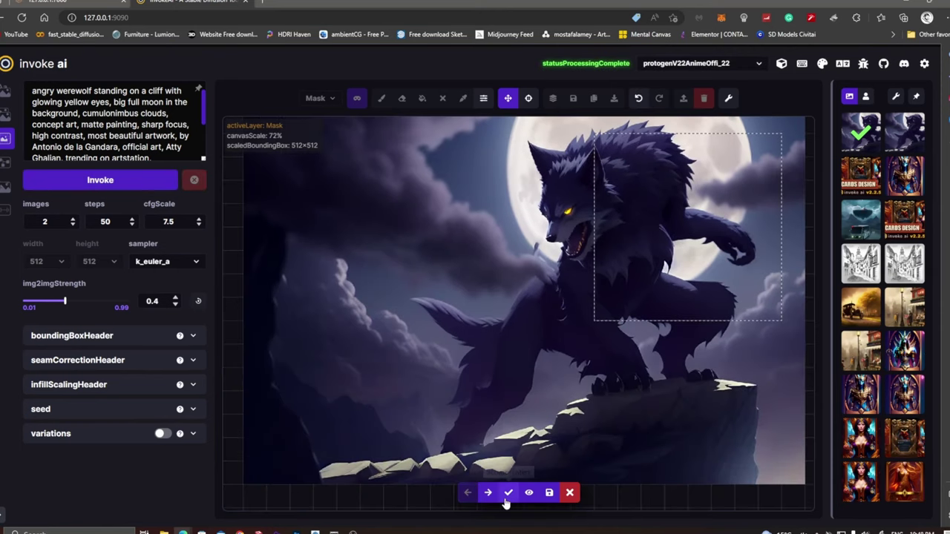
left_click(508, 493)
Move the frame down, mask the legs and inpaint them
left_click_drag(662, 315, 638, 409)
left_click_drag(716, 349, 658, 291)
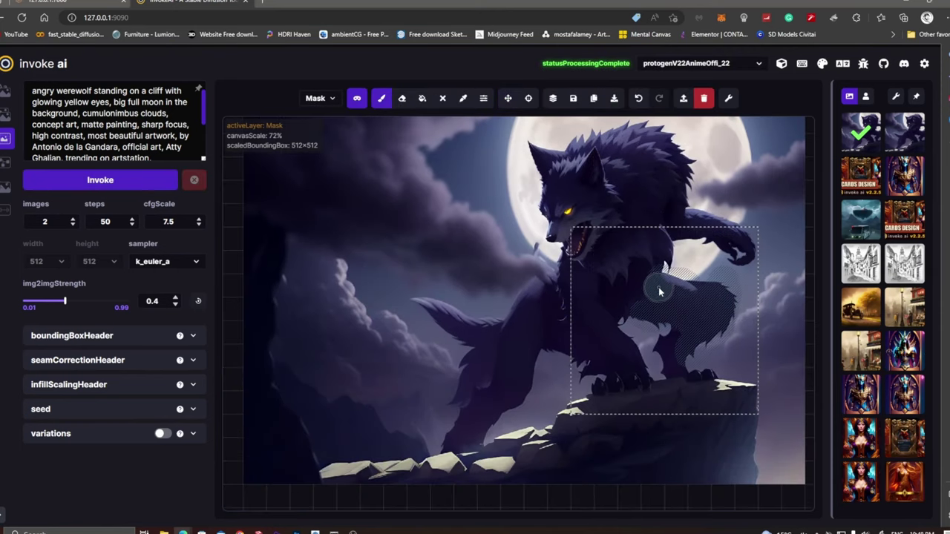
left_click(159, 185)
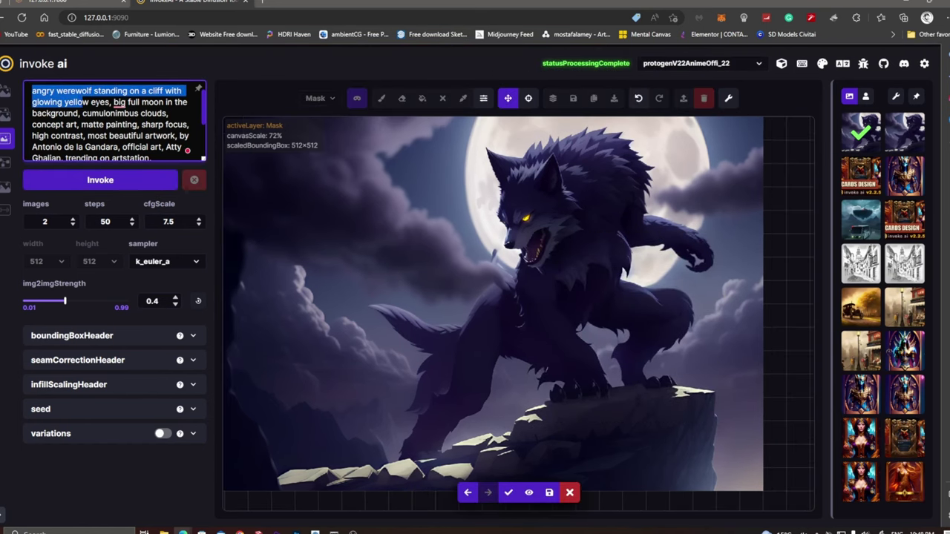
Start the prompt with 'furry leg', regenerate the werewolf's leg, and accept the result
left_click_drag(83, 102, 109, 101)
type("furry led")
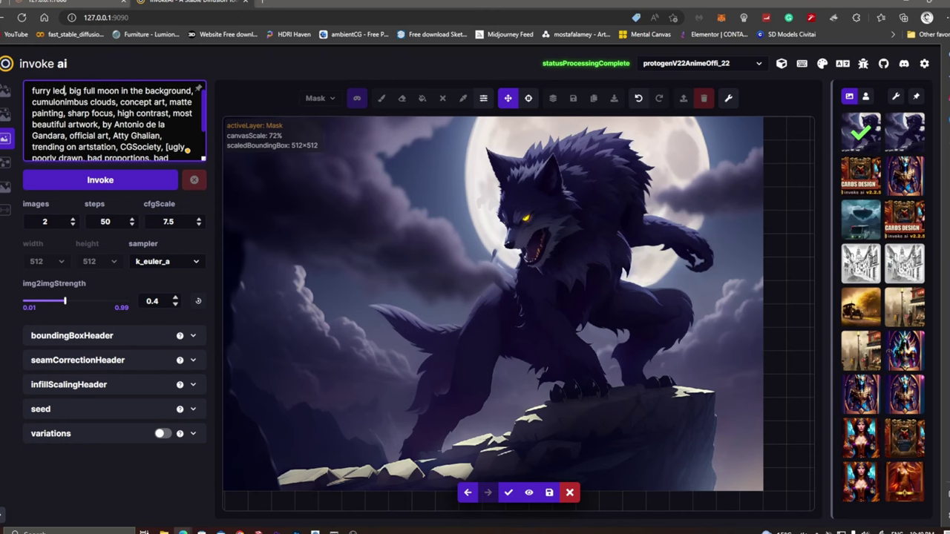
key("ctrl+Return")
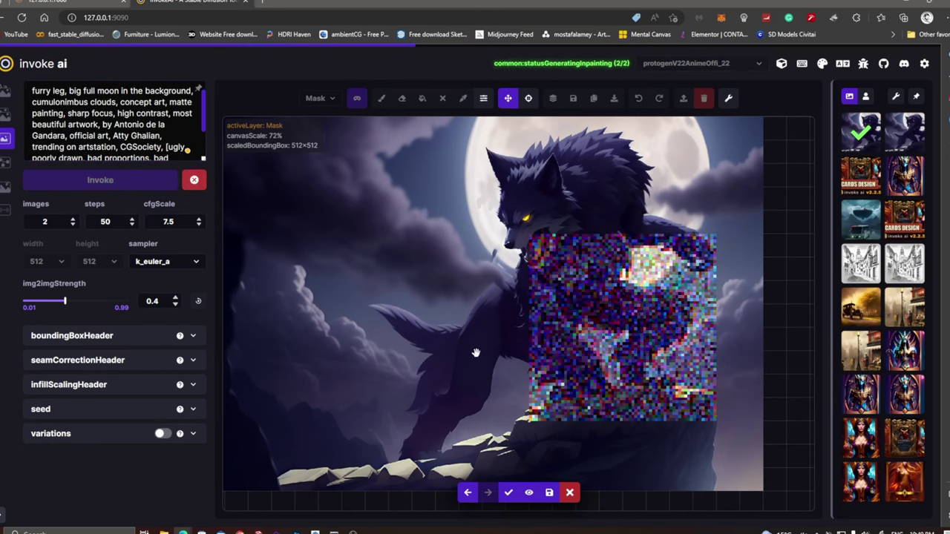
left_click(508, 492)
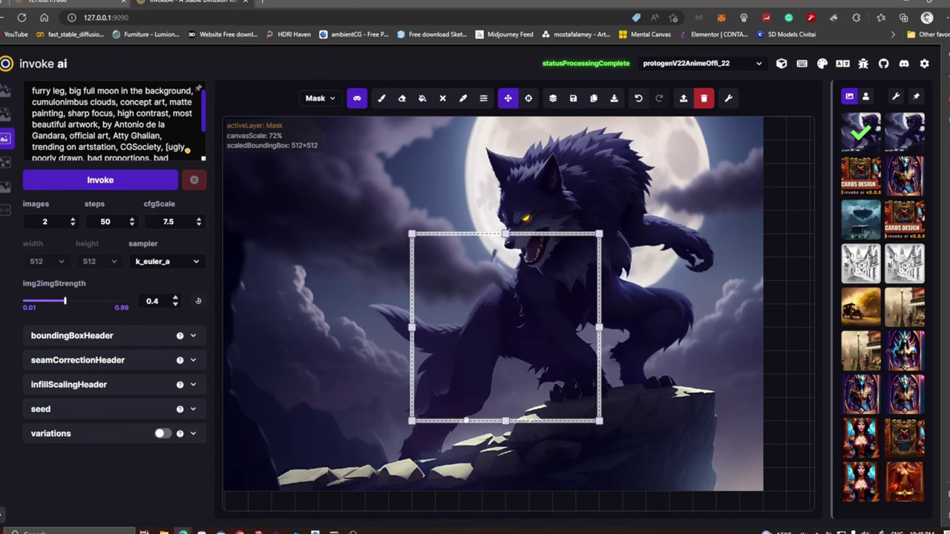
Move the generation area over the tail and pick the brush for base-layer highlights
left_click_drag(576, 413, 445, 402)
scroll(445, 402, "up", 3)
key("q")
left_click(382, 98)
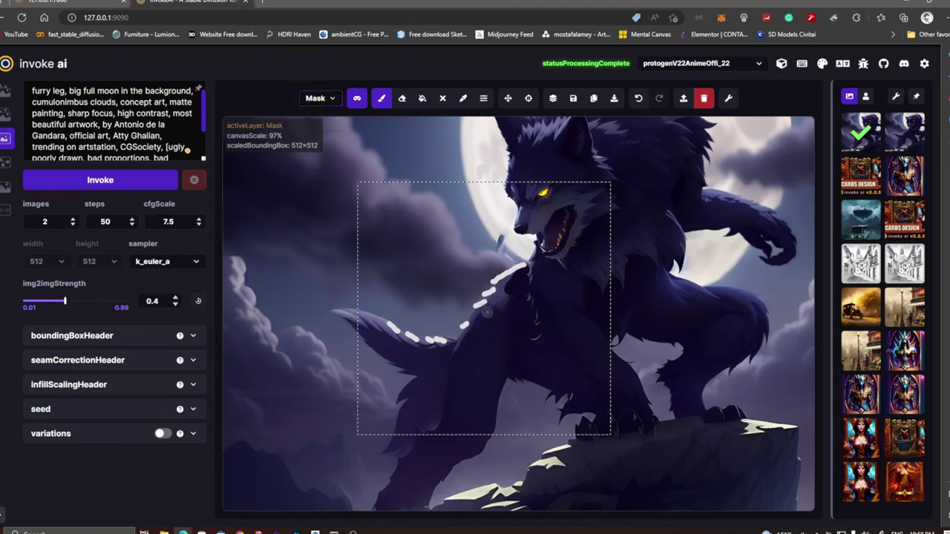
Inpaint the highlighted tail with image-to-image strength raised to 0.5
left_click(163, 180)
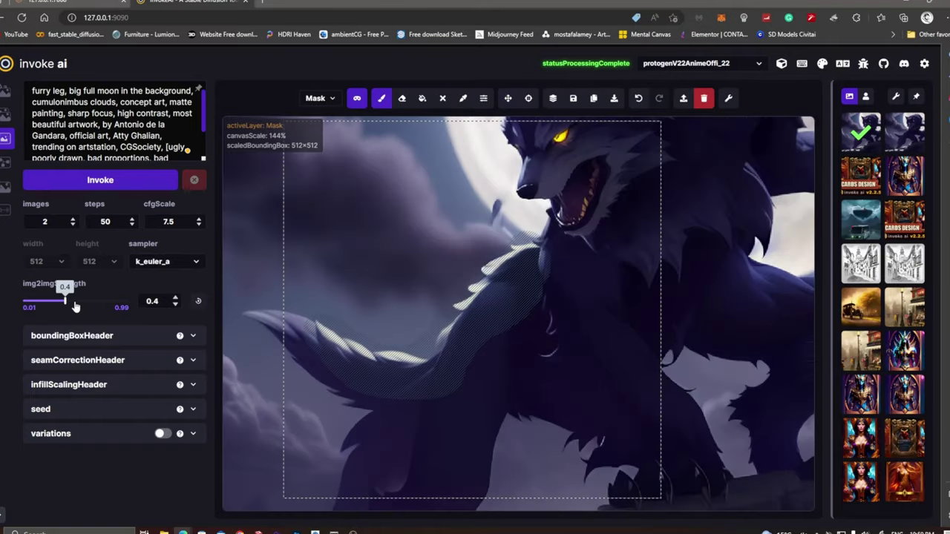
left_click_drag(75, 306, 75, 301)
key("ctrl+Return")
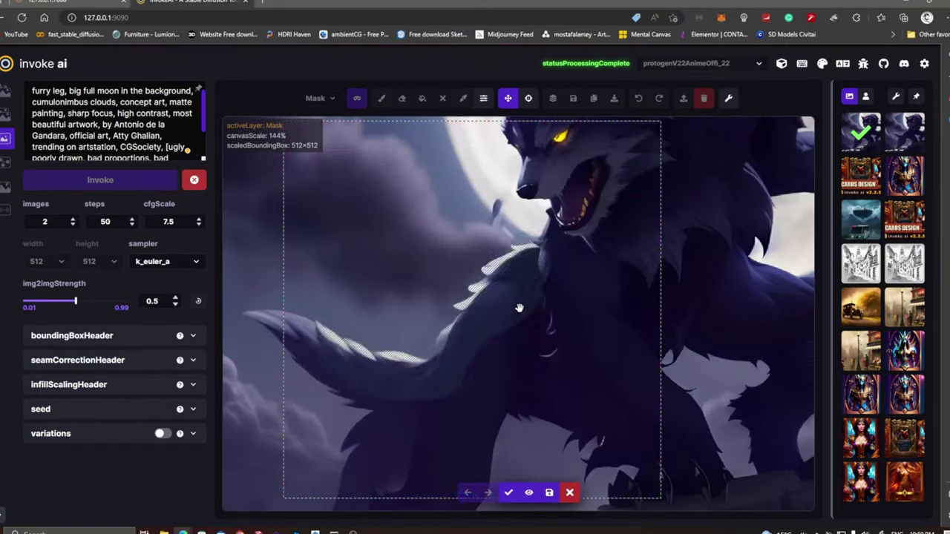
scroll(517, 307, "down", 3)
scroll(524, 339, "down", 2)
Move the generation area down over the hind leg, mask it, and inpaint it
left_click_drag(488, 397, 461, 475)
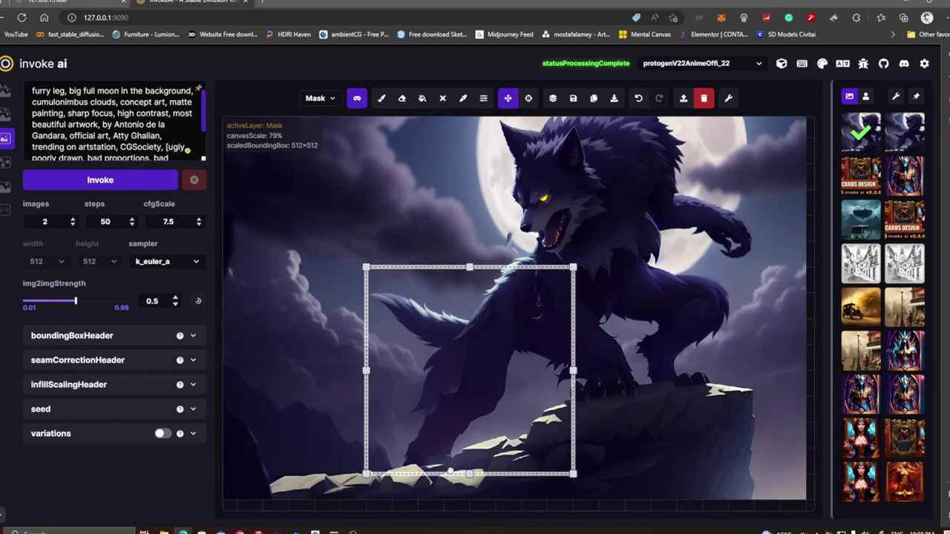
key("b")
left_click_drag(510, 319, 489, 411)
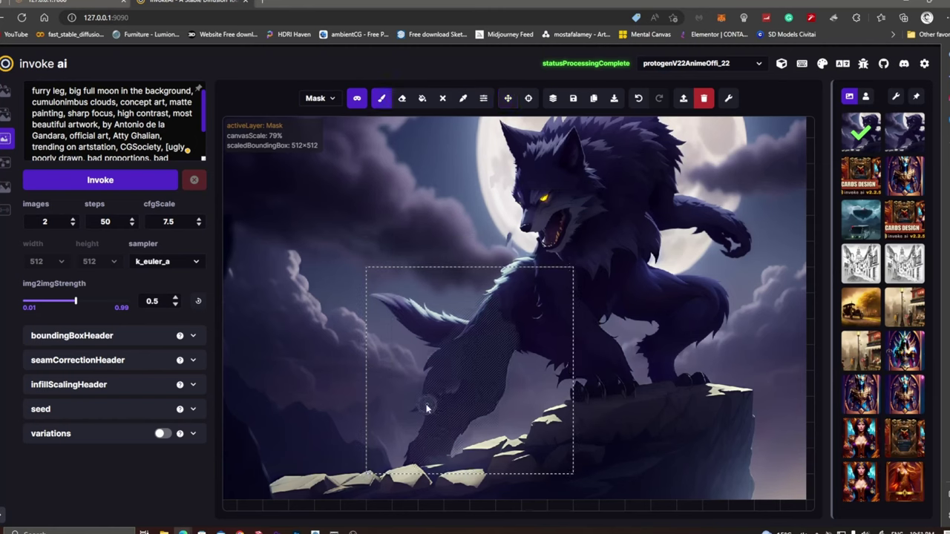
key("q")
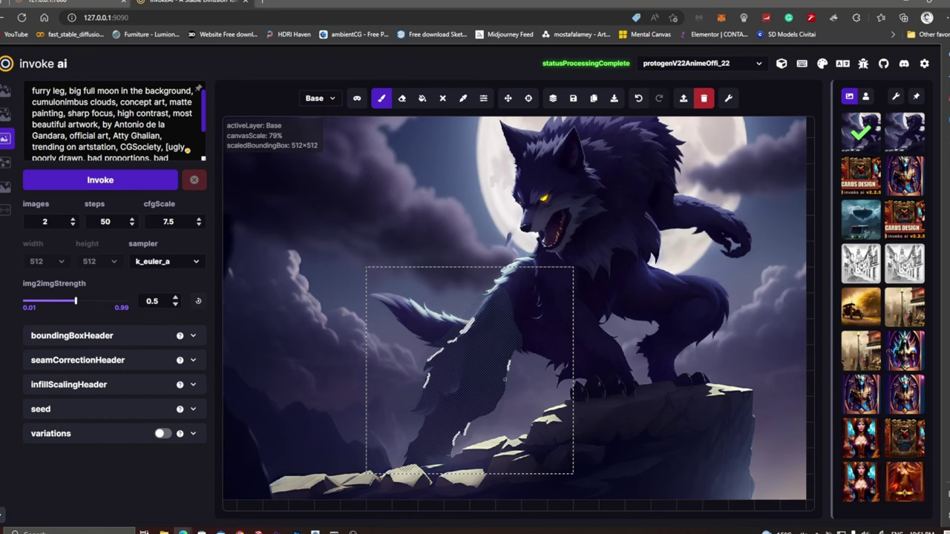
left_click(141, 184)
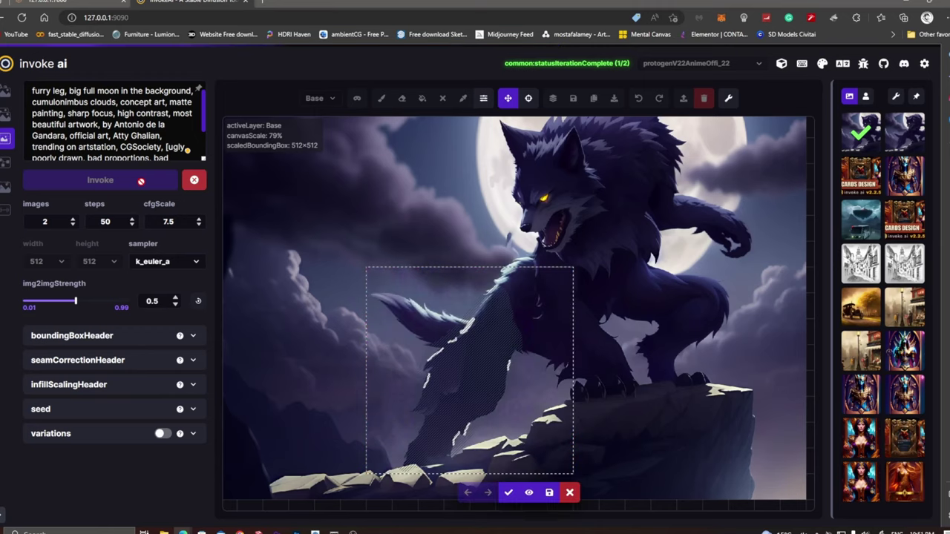
Regenerate the masked leg twice more, accepting each result
scroll(540, 377, "down", 1)
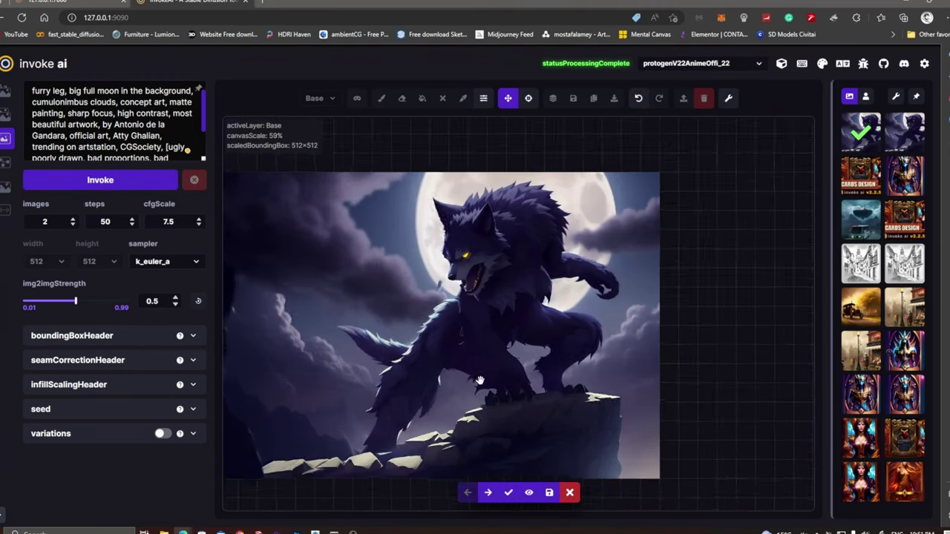
scroll(540, 377, "up", 1)
key("ctrl+Return")
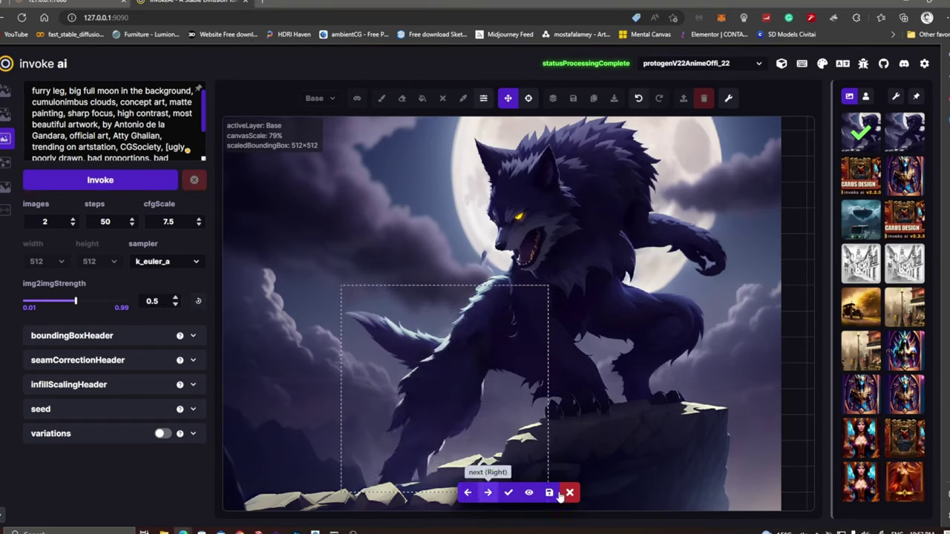
left_click(508, 492)
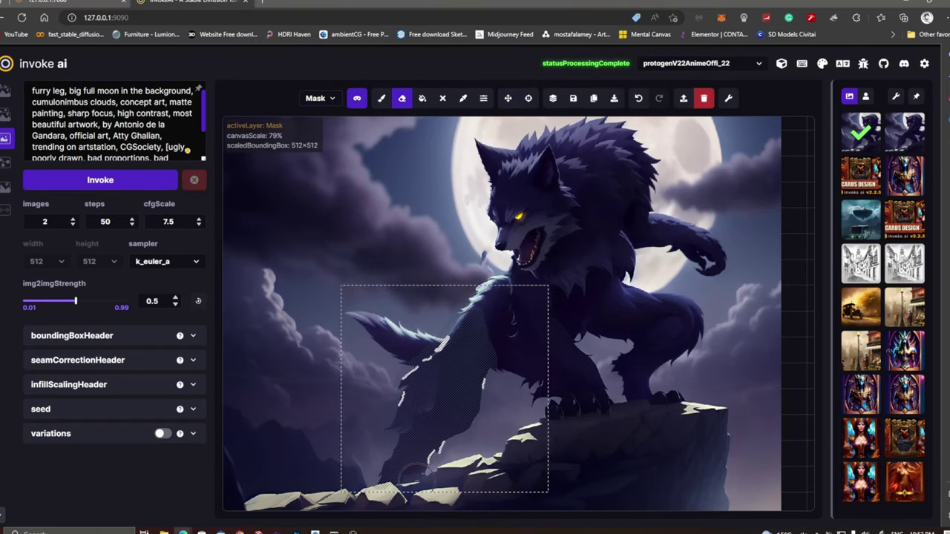
left_click(176, 180)
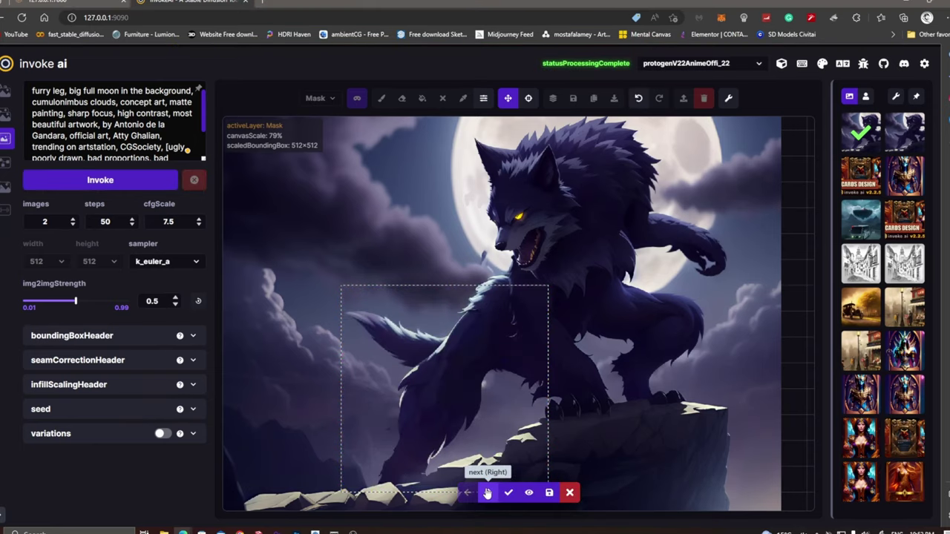
left_click(509, 492)
Move the generation area over the upper-left clouds and mask the clouds left of the moon
key("v")
left_click_drag(521, 386, 453, 305)
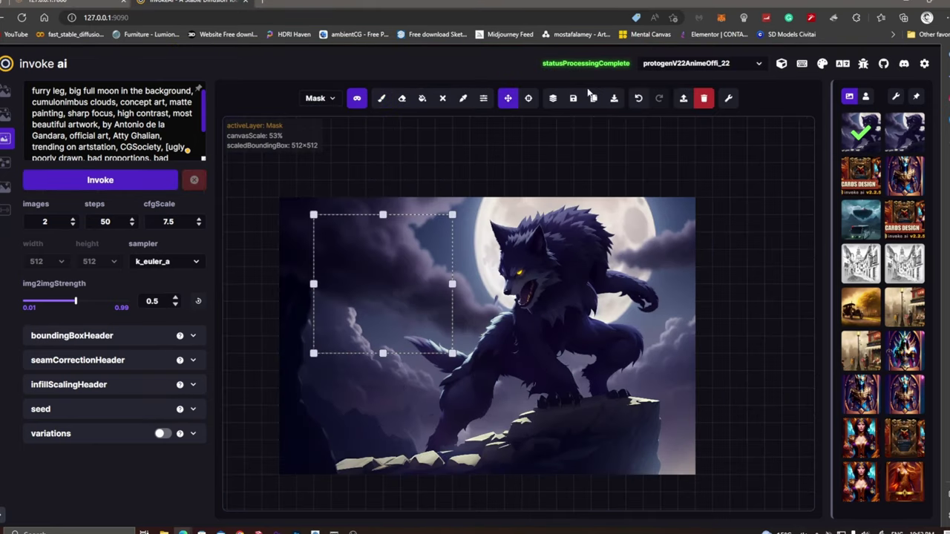
scroll(451, 255, "up", 2)
left_click_drag(451, 255, 473, 266)
key("b")
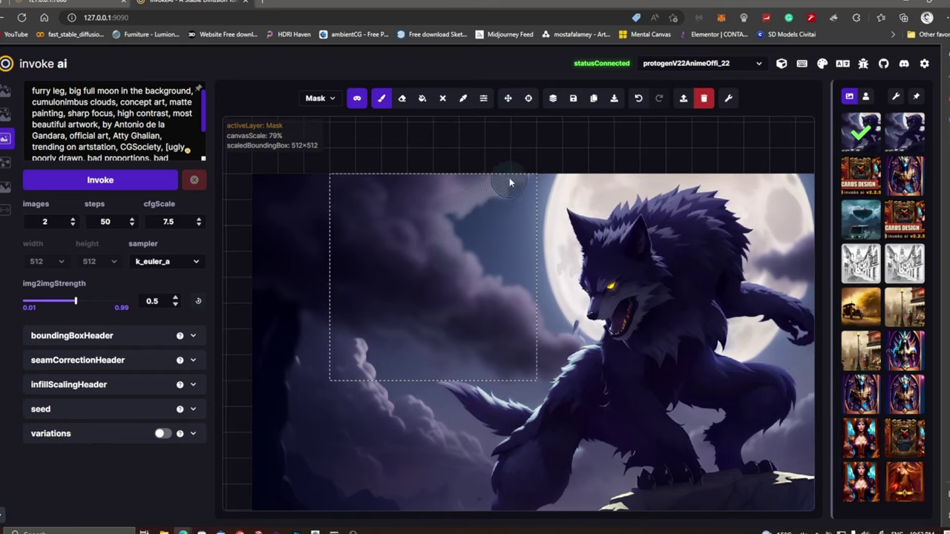
left_click_drag(445, 193, 385, 230)
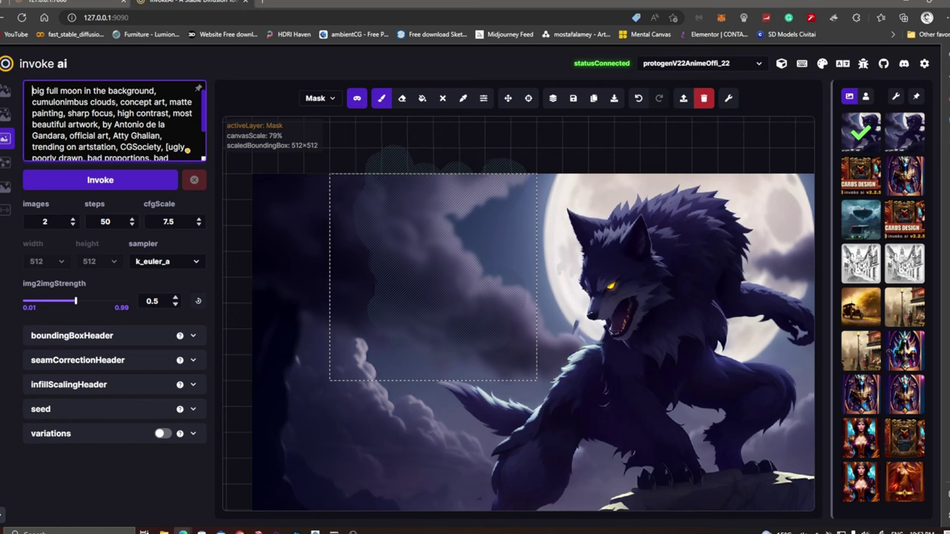
Put 'cumulonimbus clouds' first in the prompt, separate 'clouds, big', and accept the cloud result
left_click_drag(72, 102, 32, 91)
left_click(84, 101)
key("BackSpace")
key("BackSpace")
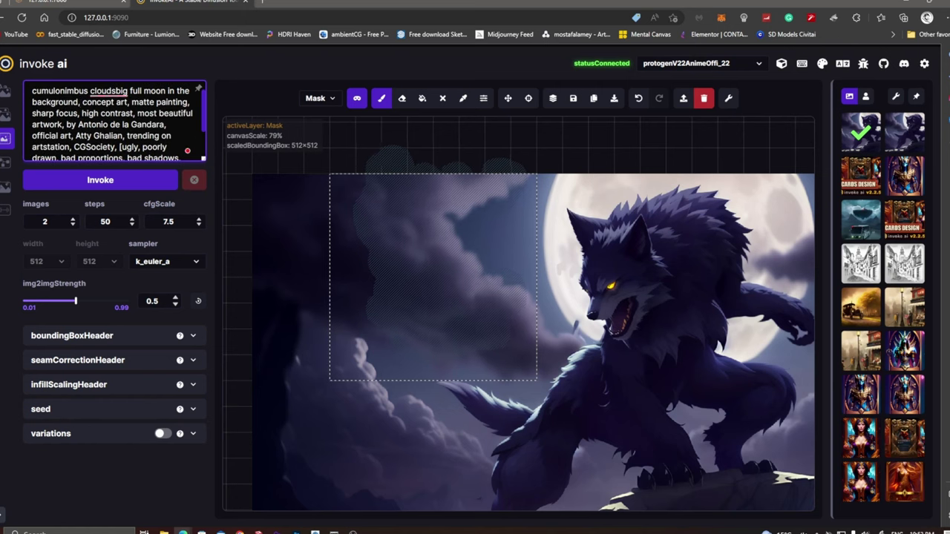
right_click(116, 91)
left_click(111, 109)
type(",")
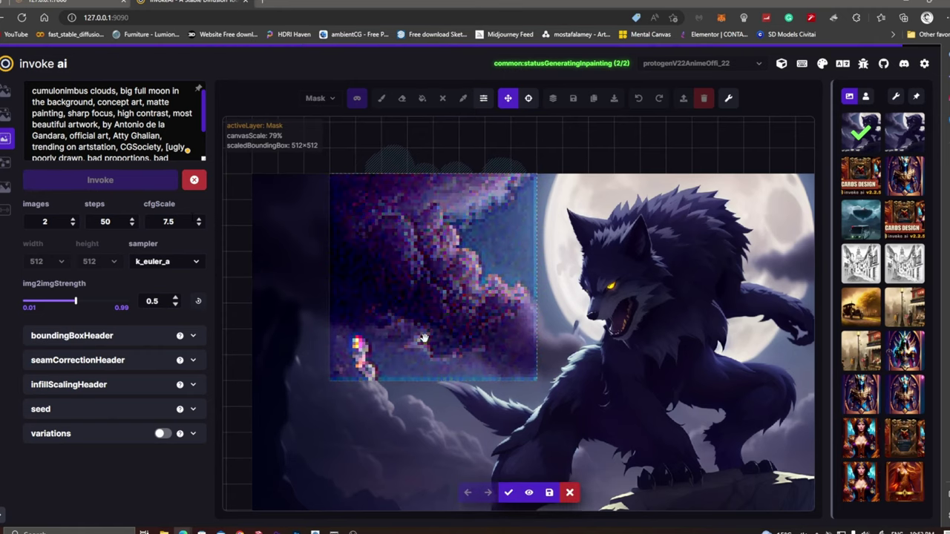
left_click(509, 492)
Shift the generation area right and down, inpaint and accept, then inpaint the masked clouds again
left_click_drag(488, 382, 592, 407)
key("b")
left_click(156, 181)
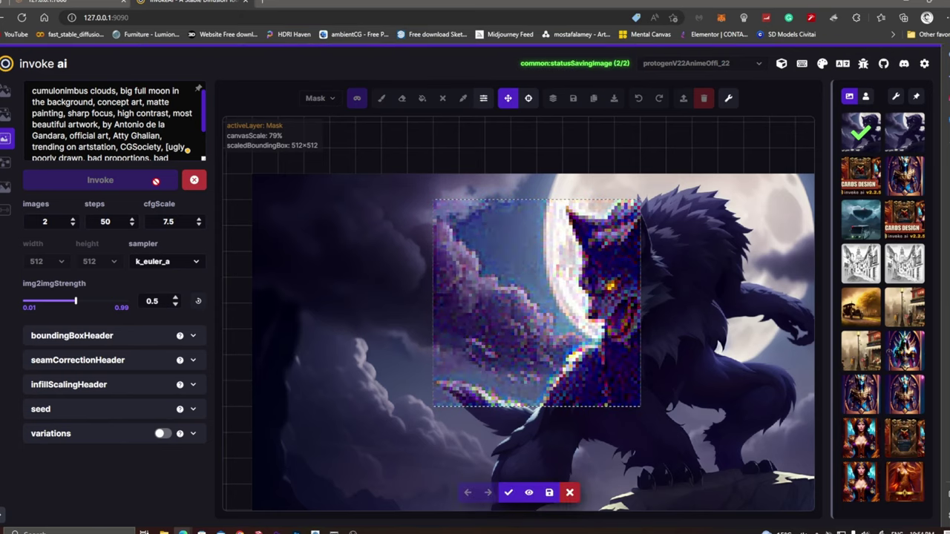
left_click(508, 491)
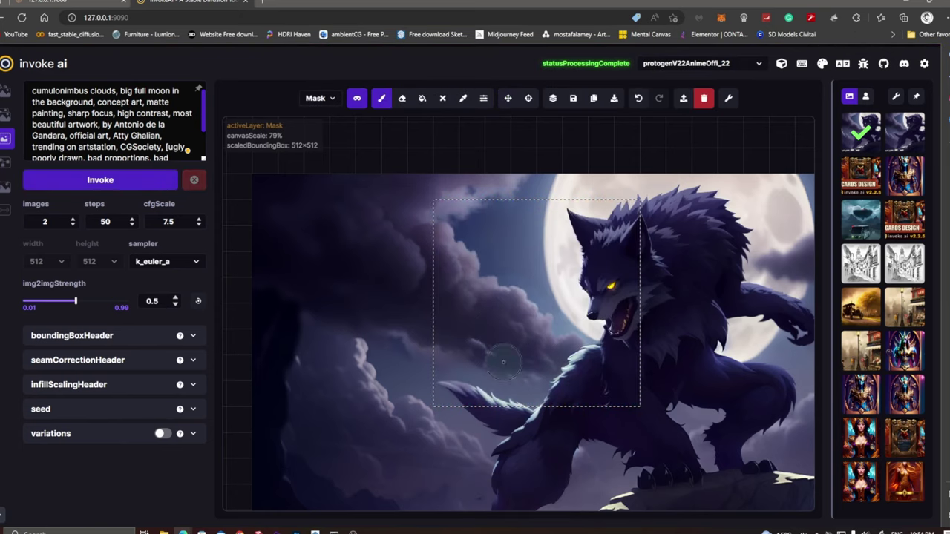
left_click_drag(503, 362, 596, 331)
left_click(149, 180)
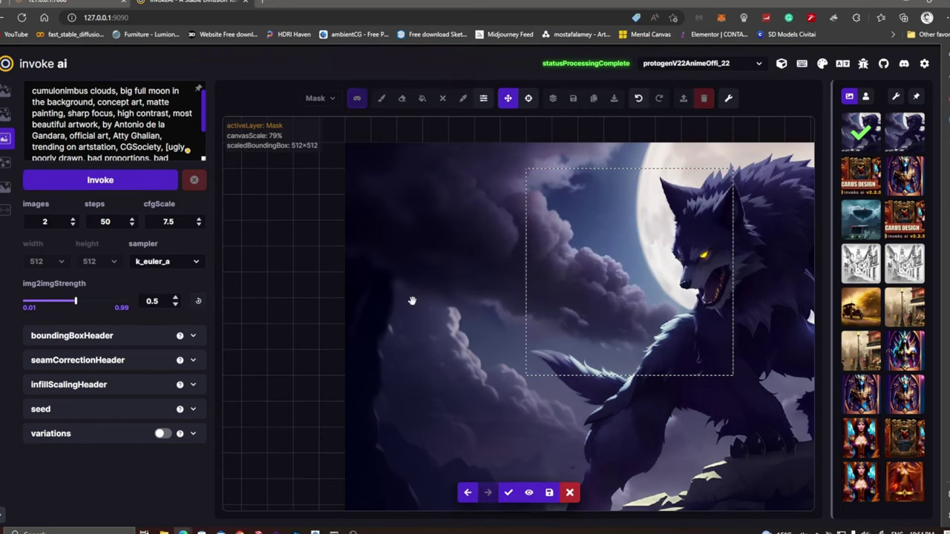
Move the generation area over the left clouds and inpaint them twice, accepting each result
key("Return")
mouse_move(561, 379)
left_mouse_down()
mouse_move(407, 457)
mouse_move(404, 438)
left_mouse_up()
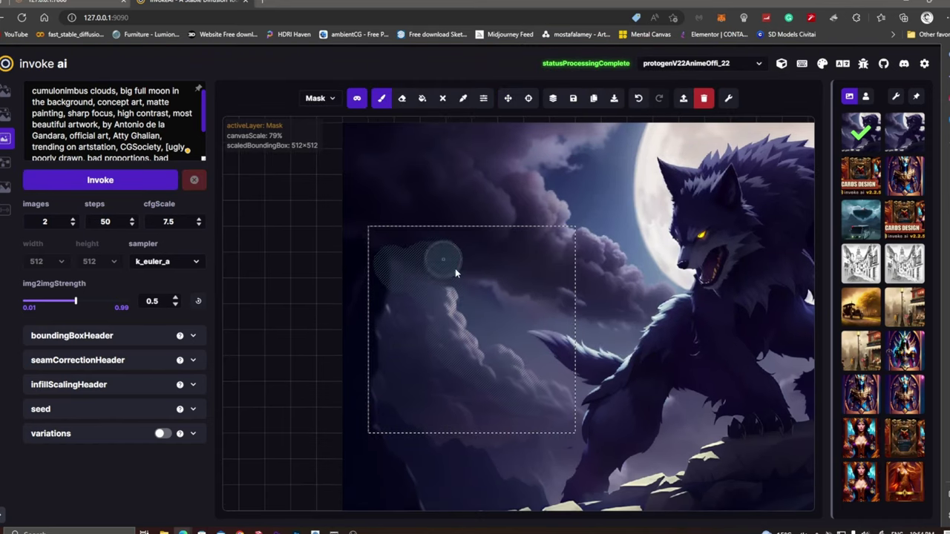
left_click(138, 181)
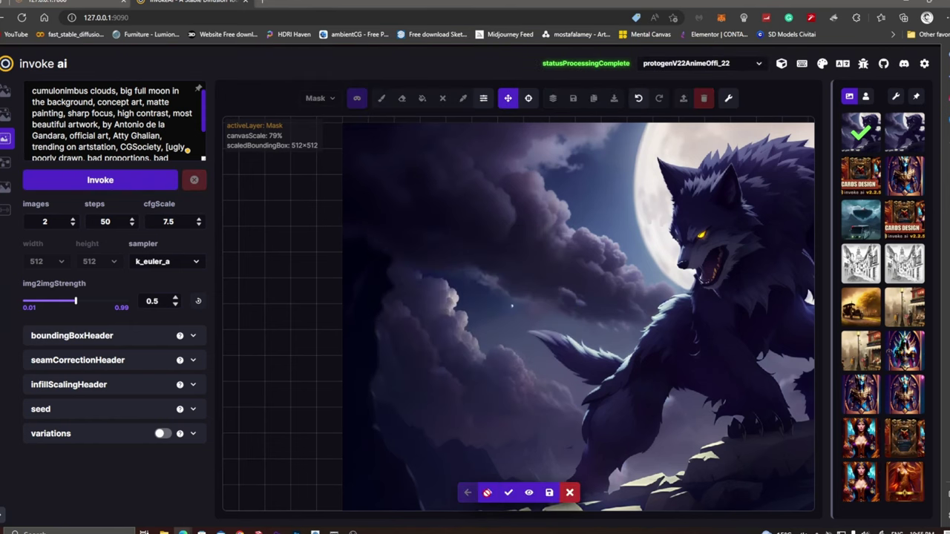
left_click(508, 492)
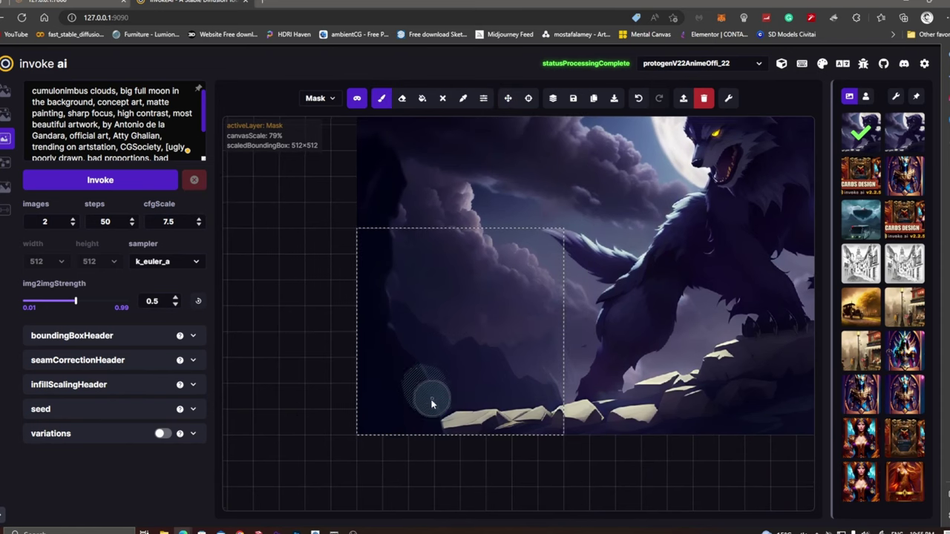
key("ctrl+Return")
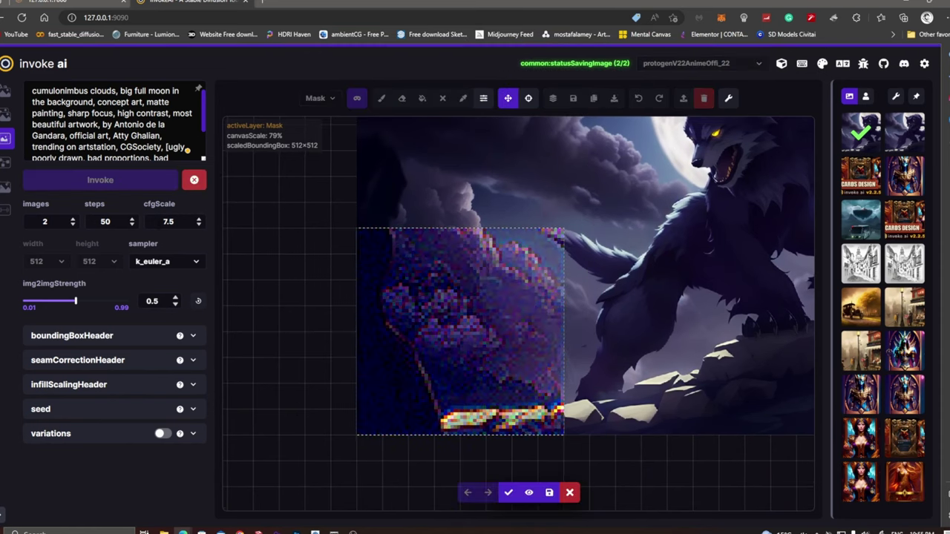
left_click(509, 492)
Move the generation area up over the upper-left clouds, inpaint them, and accept
key("e")
left_click_drag(451, 423, 361, 301)
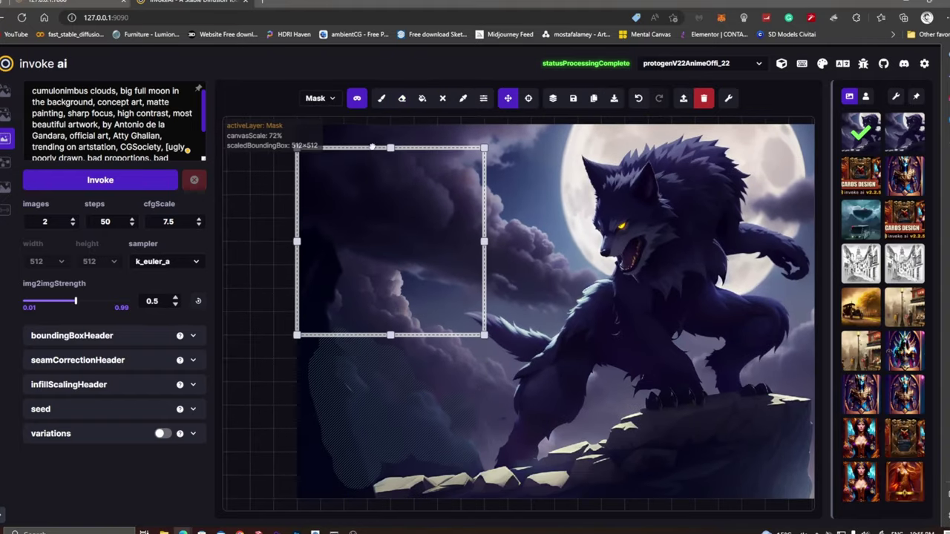
key("b")
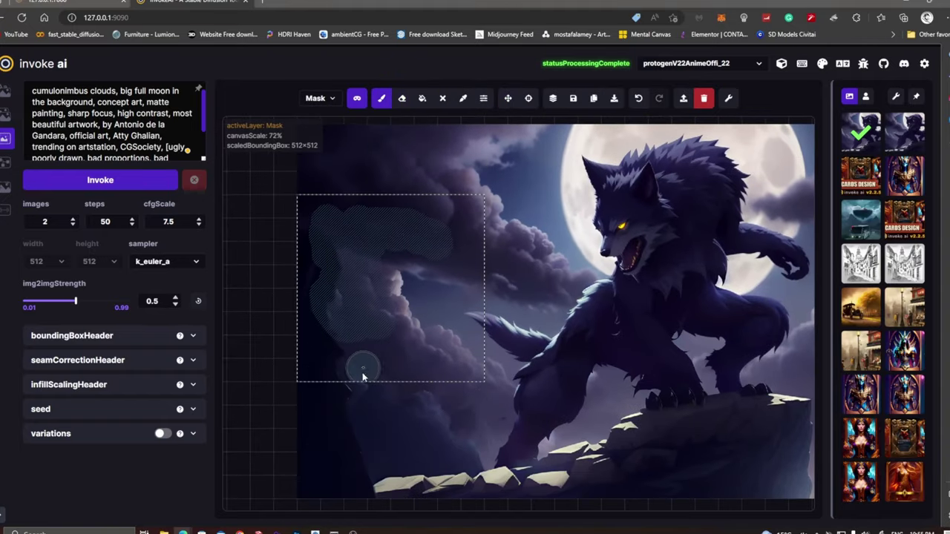
key("ctrl+Return")
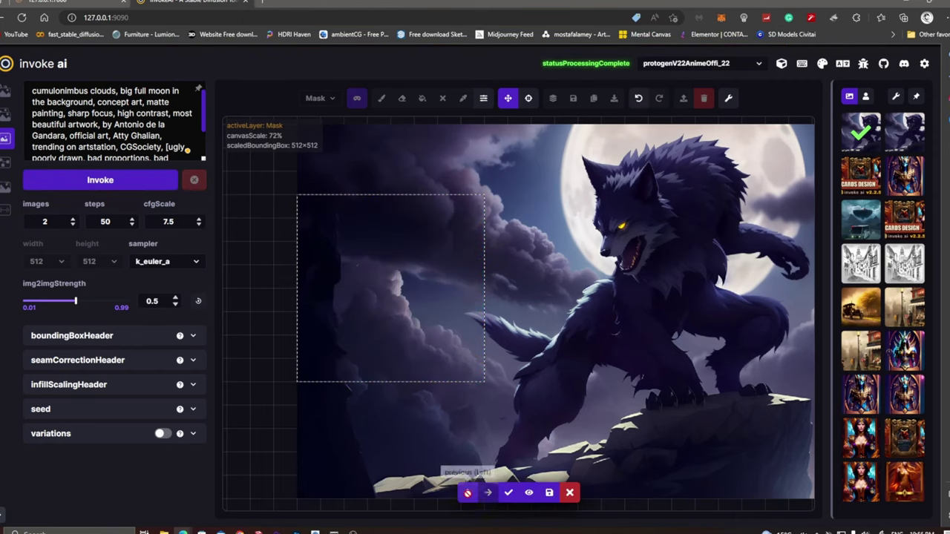
left_click(508, 492)
Mask the top-left clouds, generate new clouds there, and accept the result
key("b")
left_click_drag(418, 286, 370, 205)
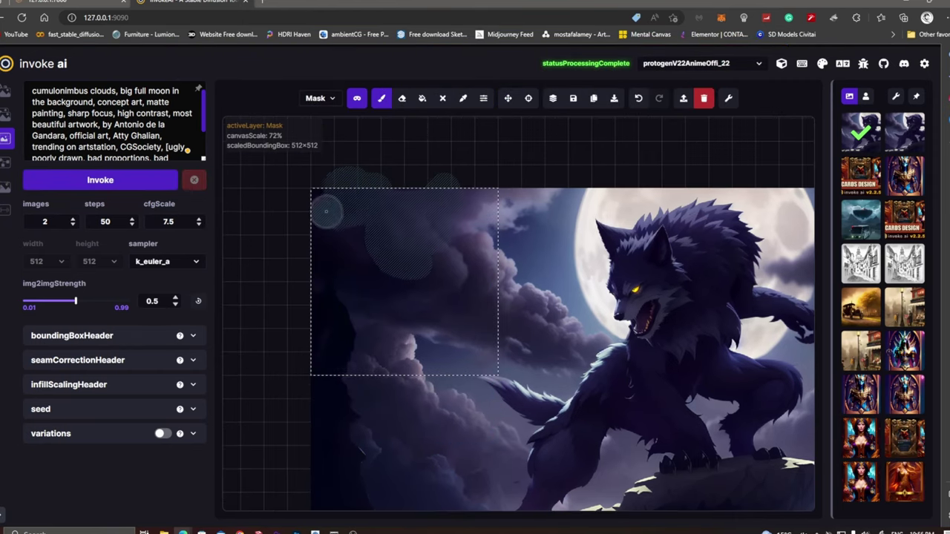
left_click(117, 178)
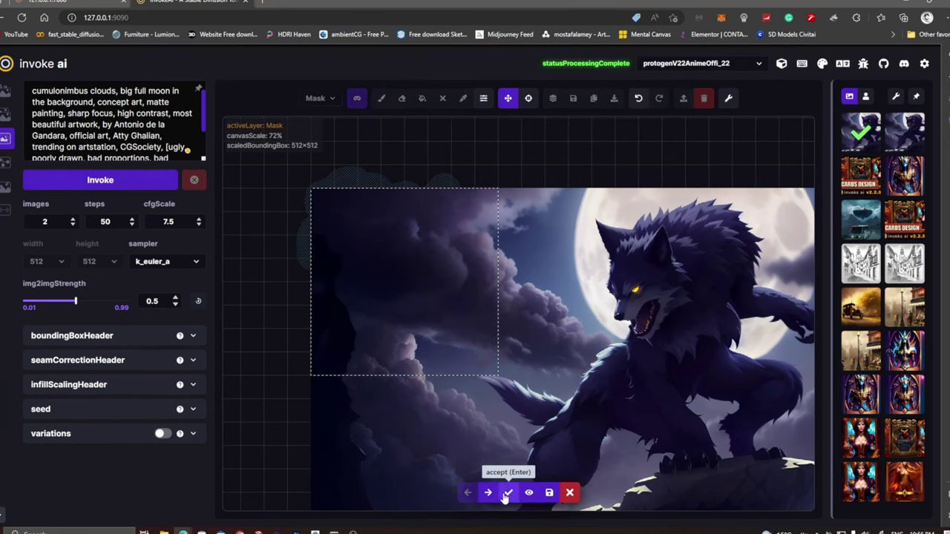
left_click(507, 492)
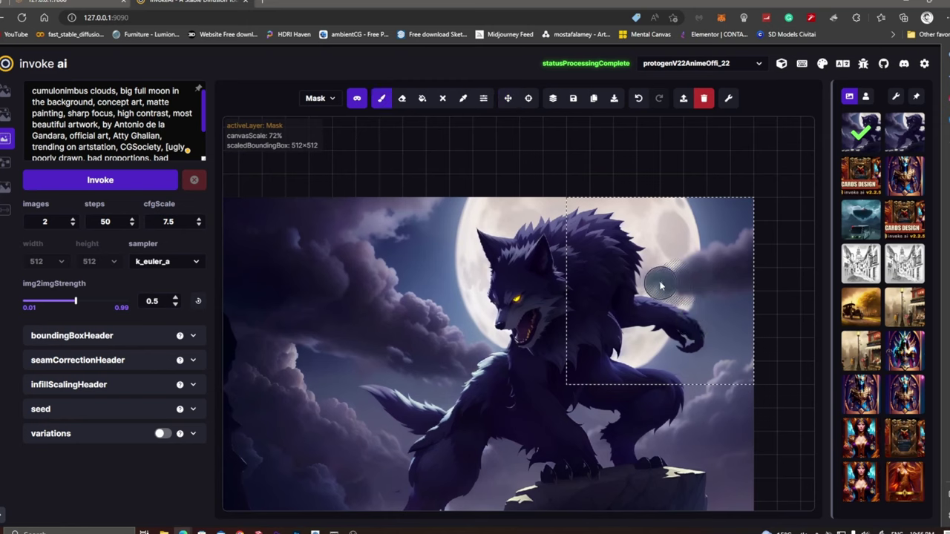
Mask the dark cloud right of the werewolf, inpaint it, and accept
left_click_drag(660, 285, 708, 283)
key("ctrl+Return")
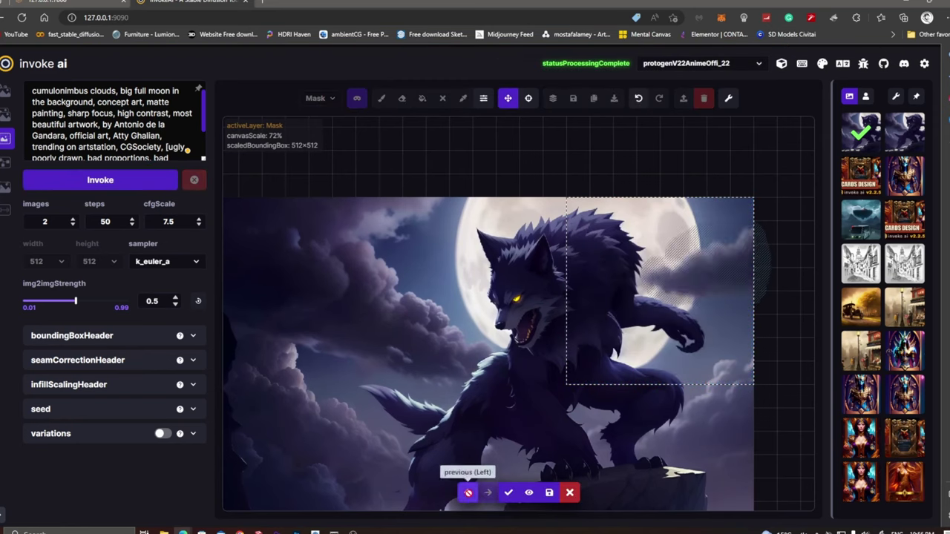
left_click(508, 493)
Move the generation area down toward the cliff, inpaint the lower right area, and accept
left_click_drag(594, 327, 594, 444)
key("b")
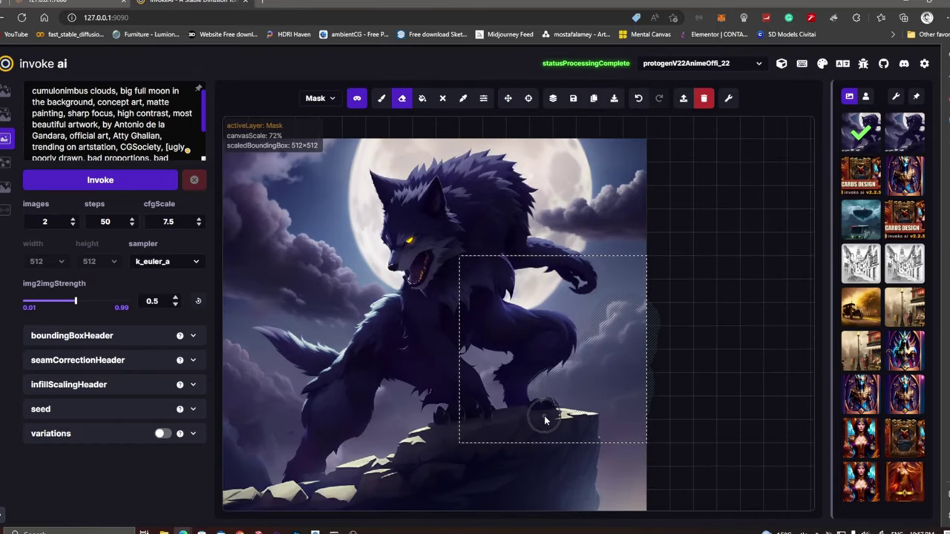
left_click(141, 180)
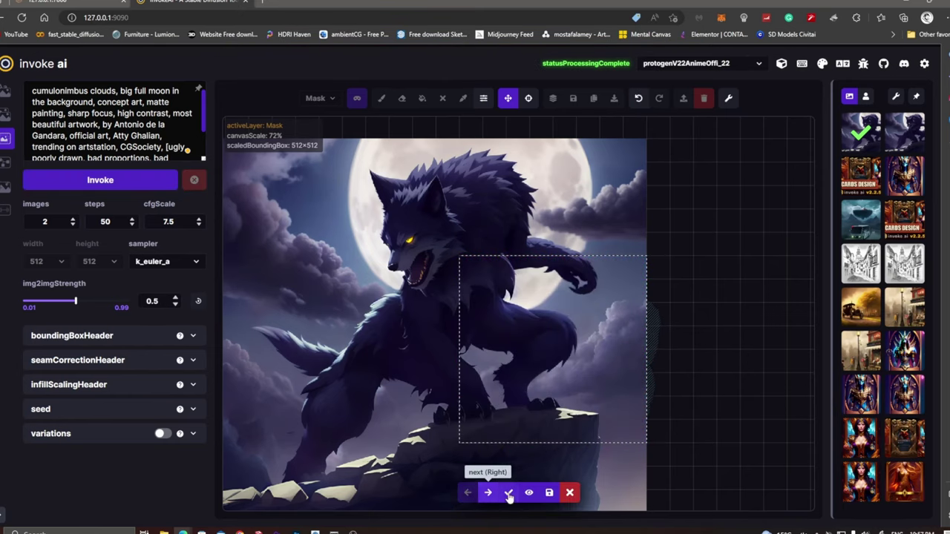
left_click(508, 492)
mouse_move(769, 486)
left_mouse_down()
mouse_move(647, 512)
mouse_move(571, 400)
left_mouse_up()
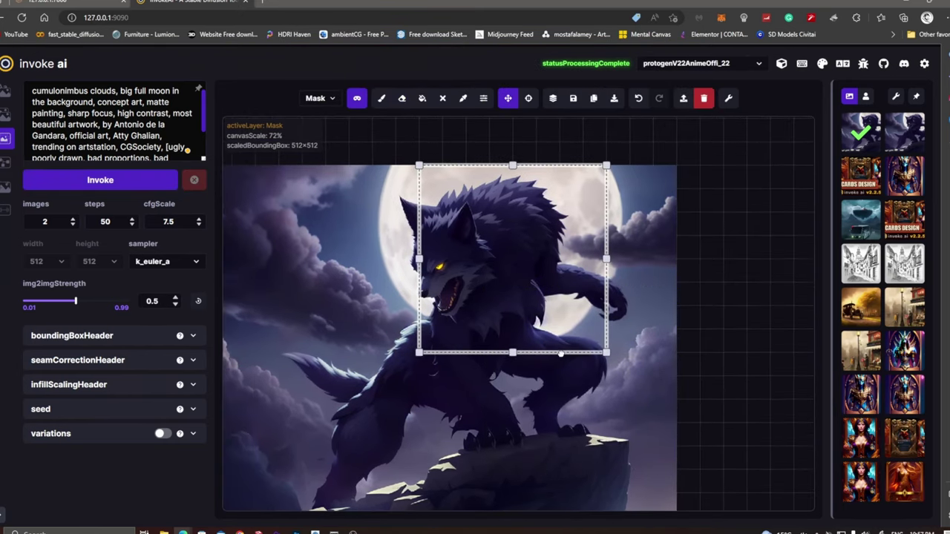
Add 'werewolf, back light, harsh rim light' to the prompt, mask the head, and inpaint it
scroll(354, 235, "up", 4)
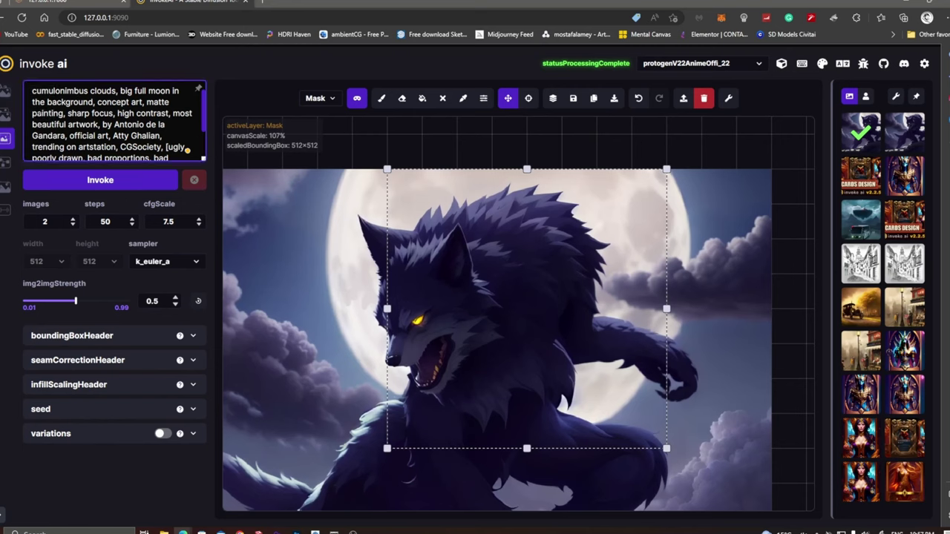
type("werewolf,")
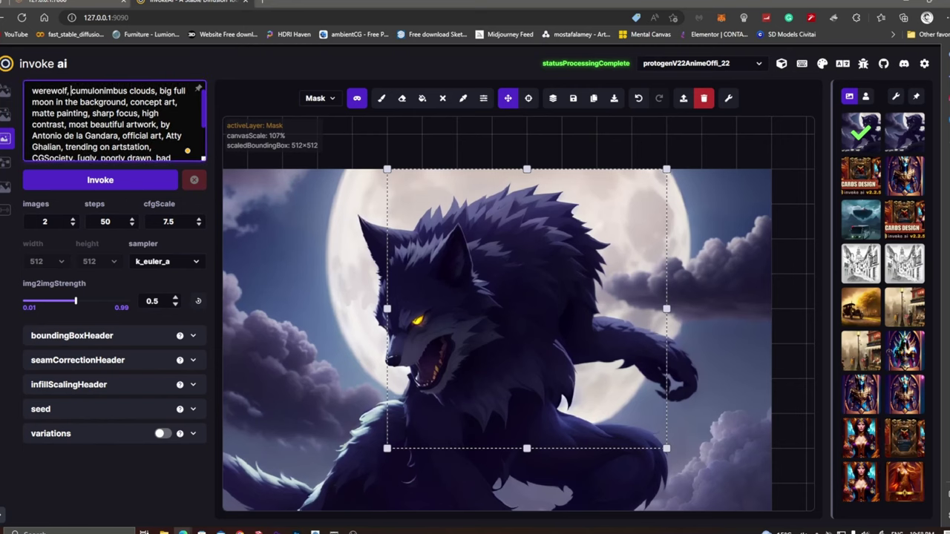
type("harsh ")
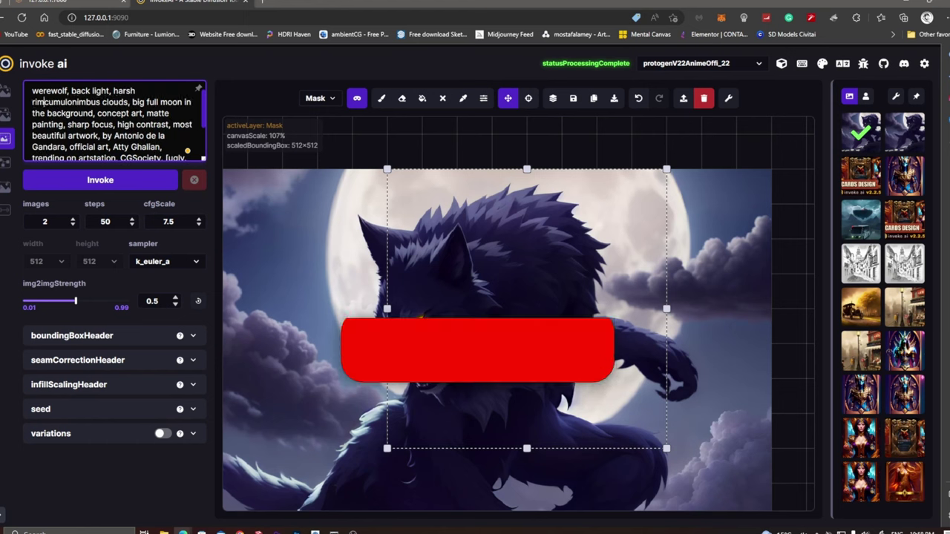
type("rim light,")
left_click(318, 98)
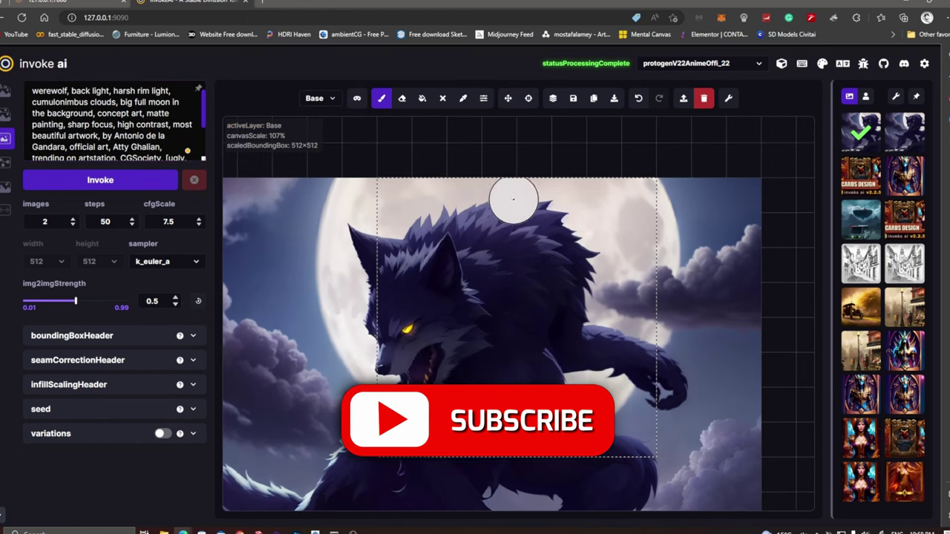
key("ctrl+z")
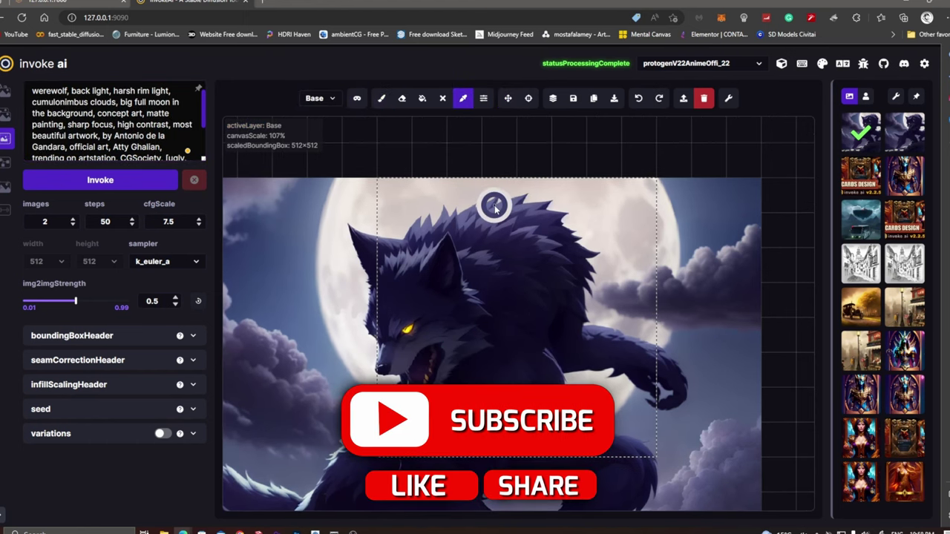
left_click(481, 201)
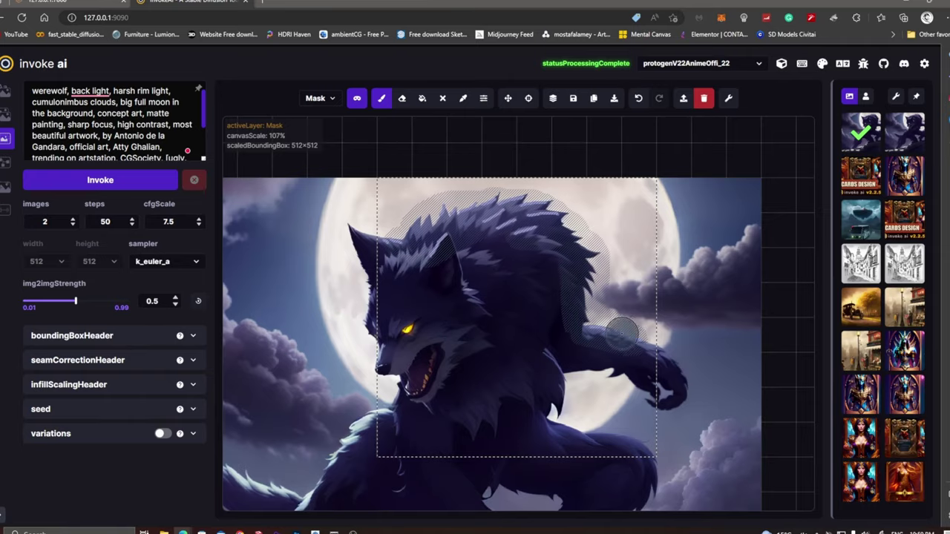
left_click(100, 179)
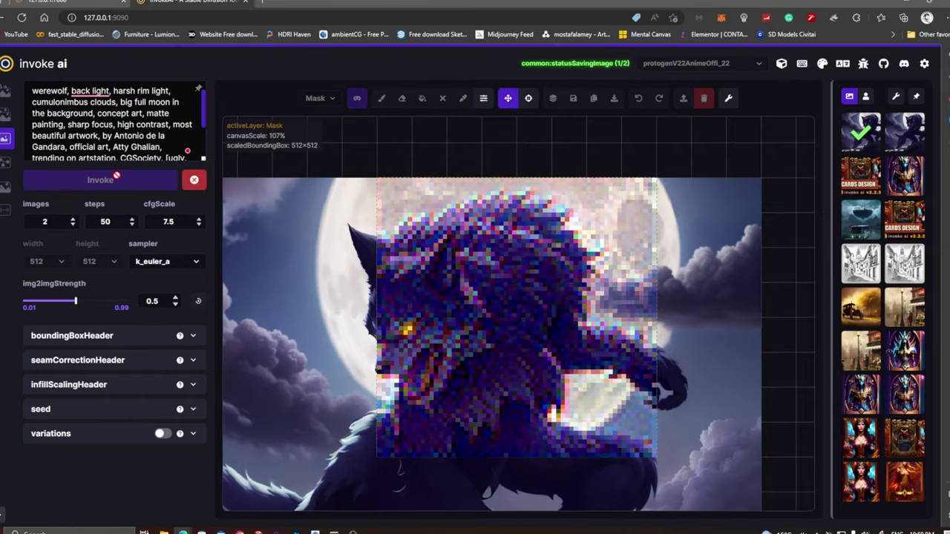
Compare and accept the rim-lit head result, then stretch the generation area over the whole image
left_click(469, 493)
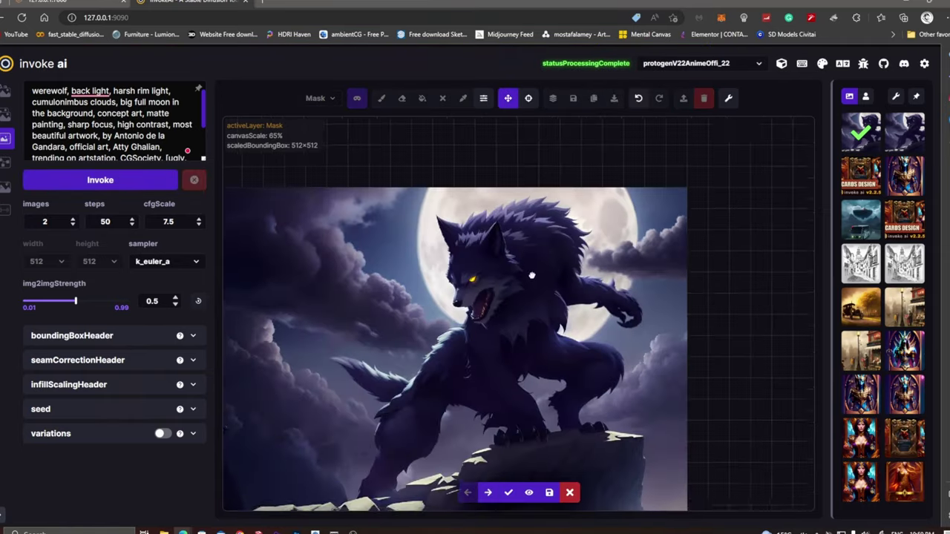
left_click(508, 492)
key("v")
left_click_drag(527, 321, 256, 490)
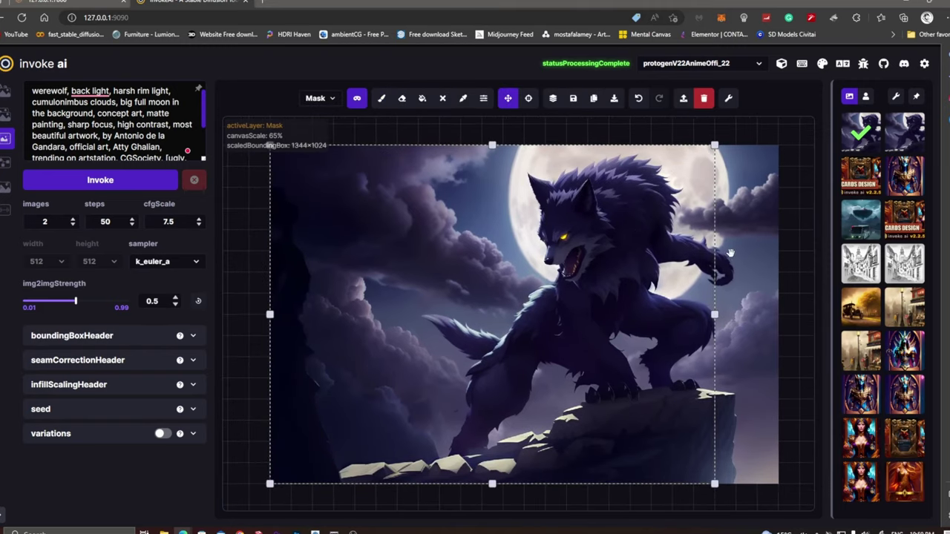
left_click_drag(698, 152, 764, 151)
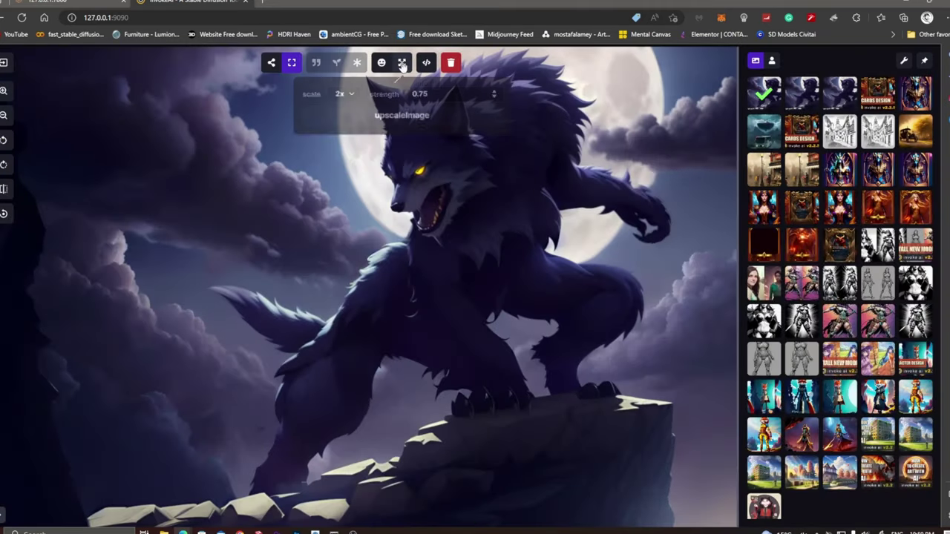